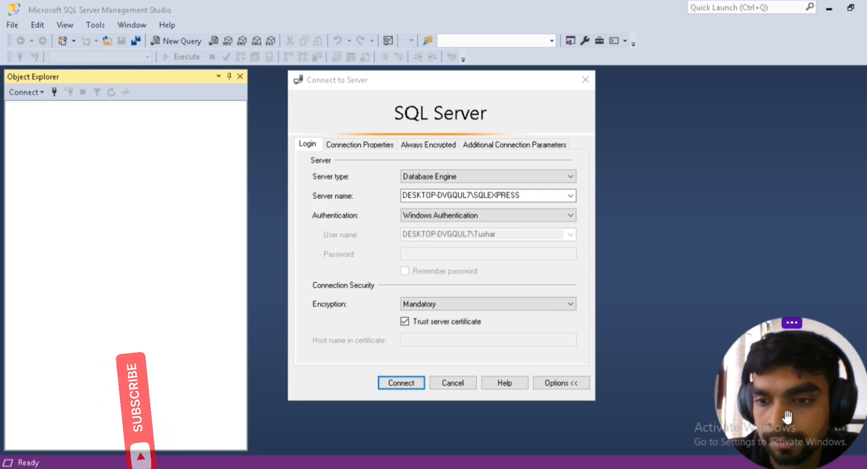
# Connect to the SQLEXPRESS database engine with Windows Authentication and open a new query window.
pyautogui.click(408, 388)
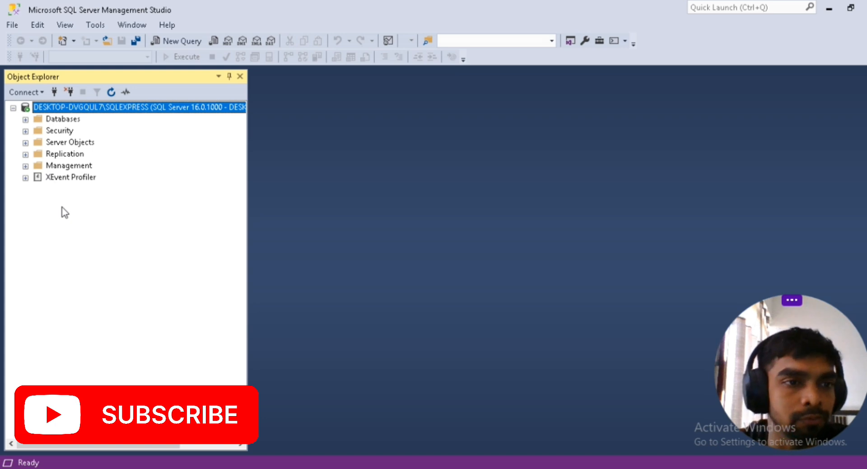
pyautogui.click(25, 119)
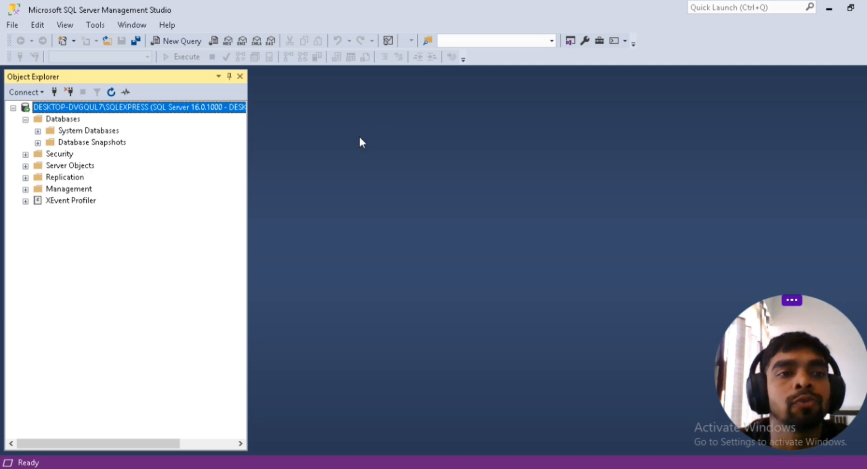
pyautogui.click(200, 39)
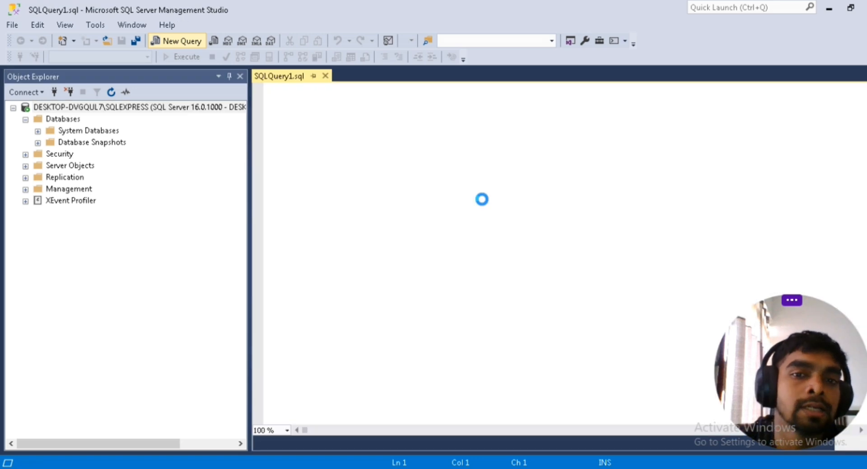
pyautogui.click(61, 119)
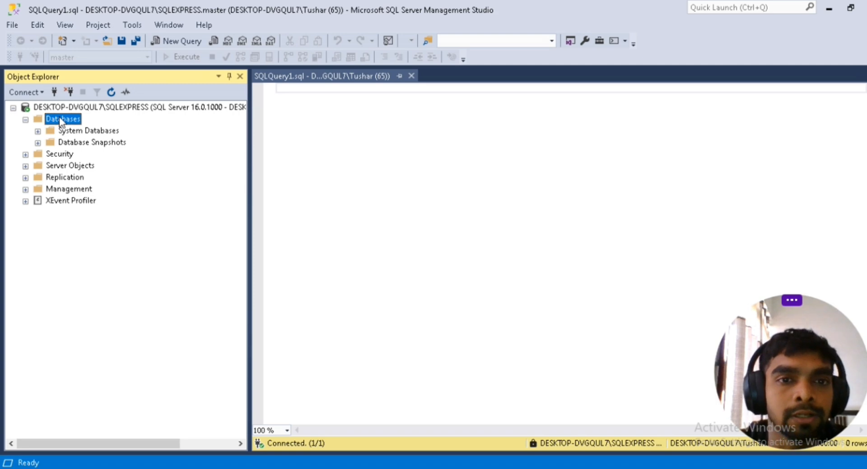
pyautogui.click(350, 134)
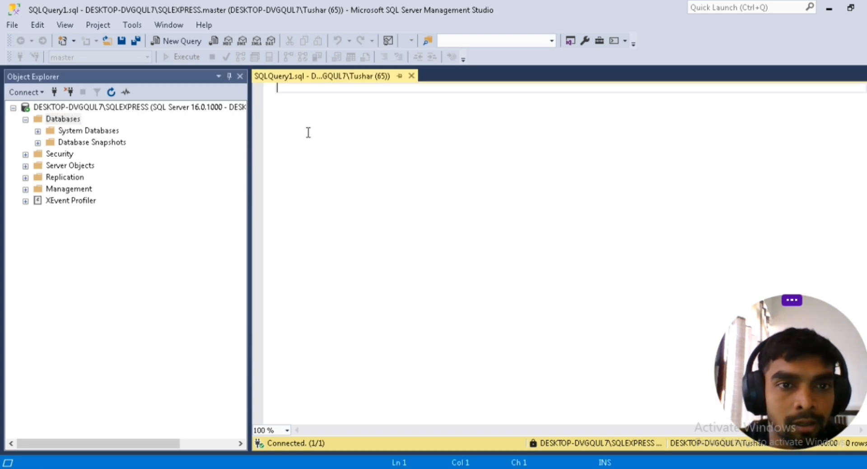
pyautogui.click(62, 122)
pyautogui.rightClick(61, 121)
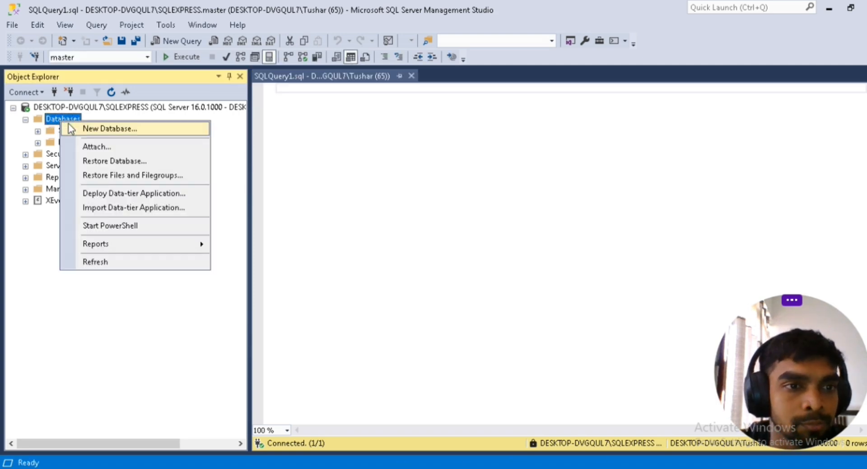
pyautogui.click(92, 131)
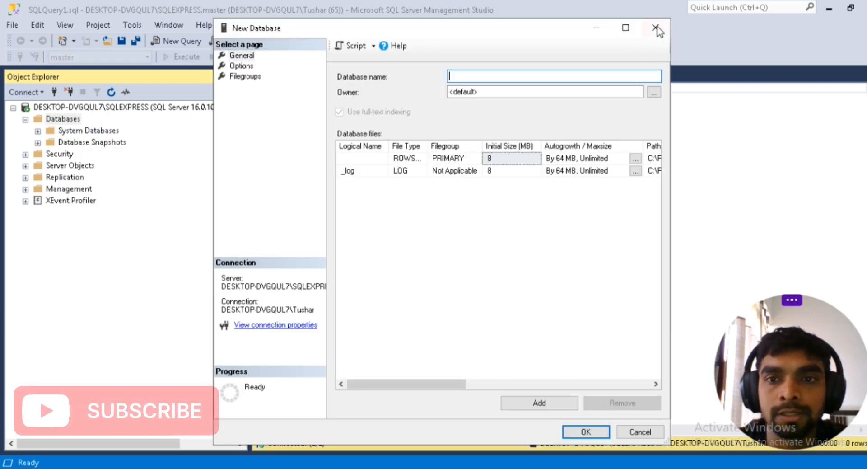
pyautogui.moveTo(670, 58); pyautogui.dragTo(760, 59)
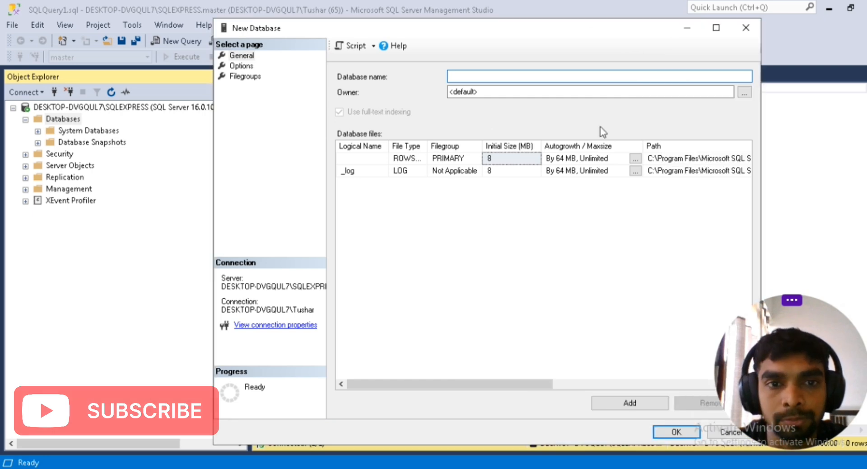
pyautogui.moveTo(430, 28); pyautogui.dragTo(377, 12)
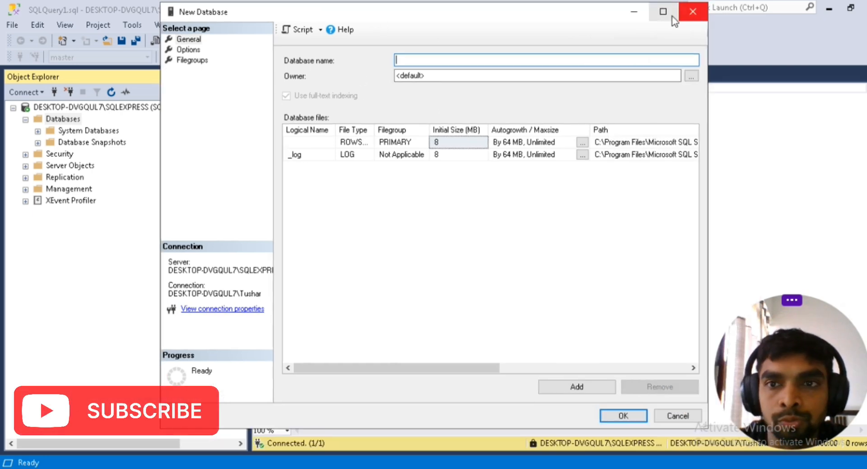
pyautogui.click(692, 11)
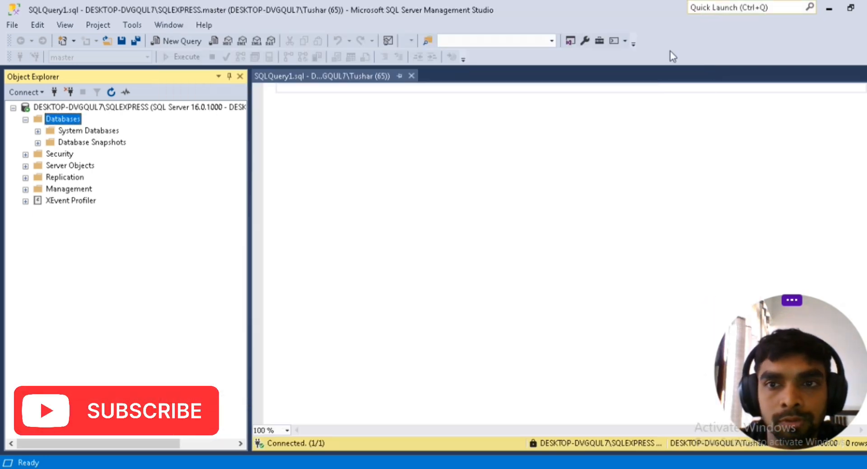
# Start a new database from the Databases folder and name it TEST_DB.
pyautogui.rightClick(57, 120)
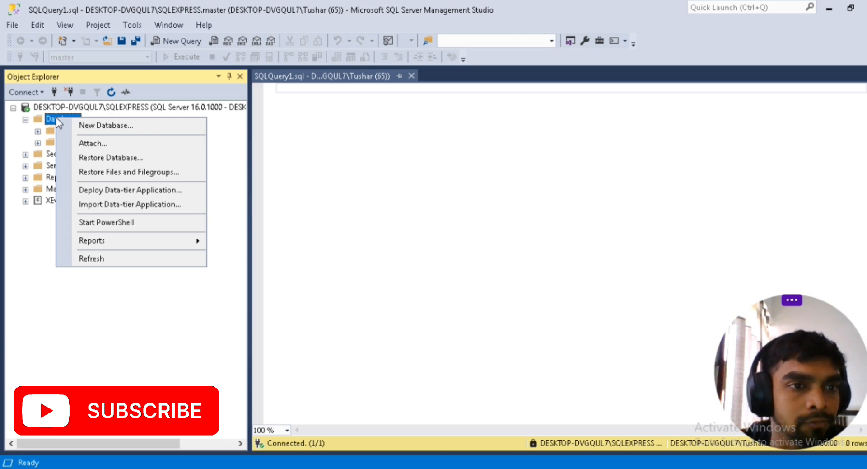
pyautogui.click(115, 126)
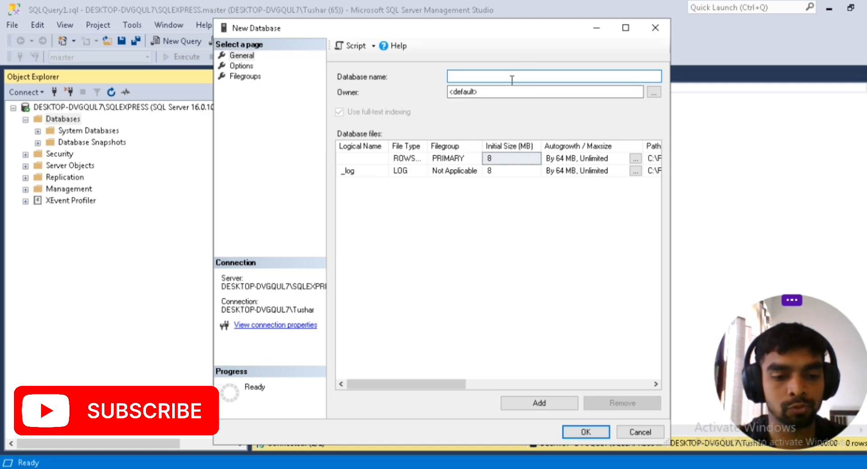
pyautogui.write('TEST_DB')
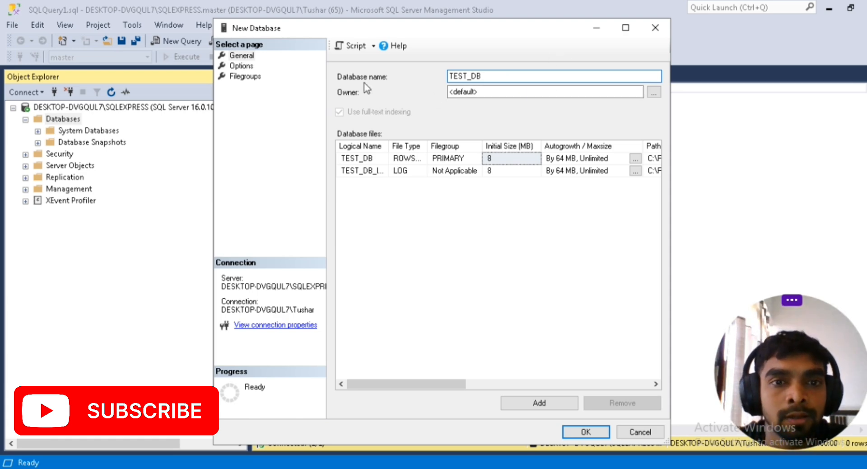
# Enlarge the New Database dialog and widen the Logical Name and File Type columns to read their full entries.
pyautogui.click(625, 92)
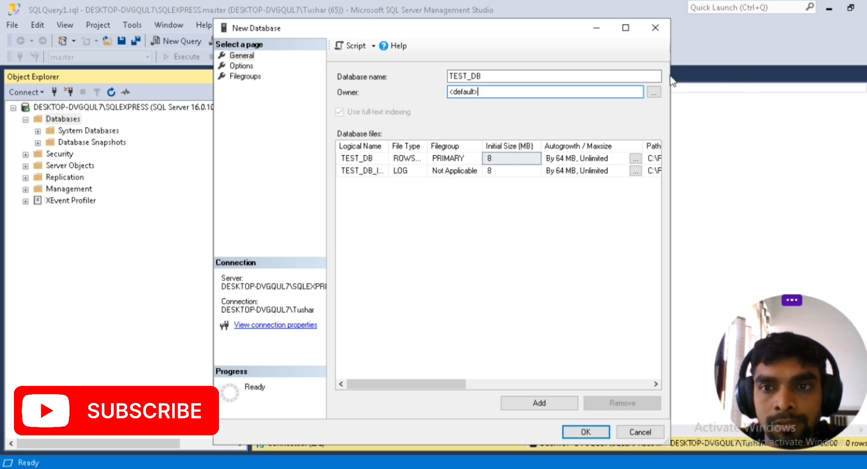
pyautogui.moveTo(673, 75); pyautogui.dragTo(776, 75)
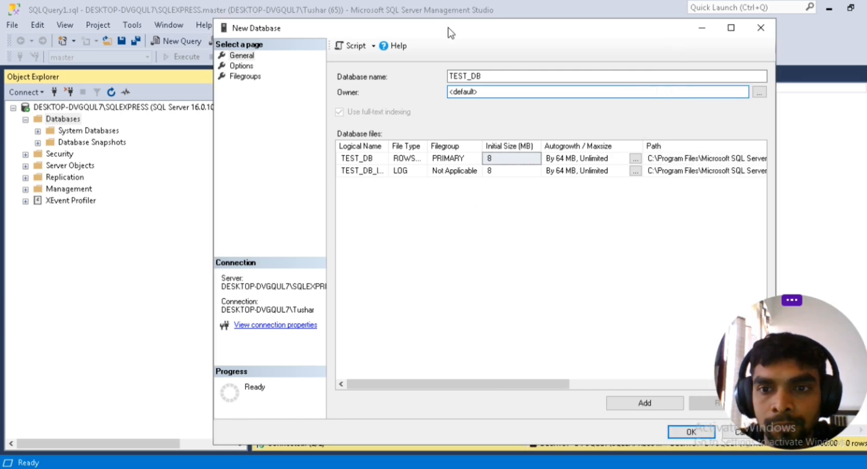
pyautogui.moveTo(446, 28); pyautogui.dragTo(319, 15)
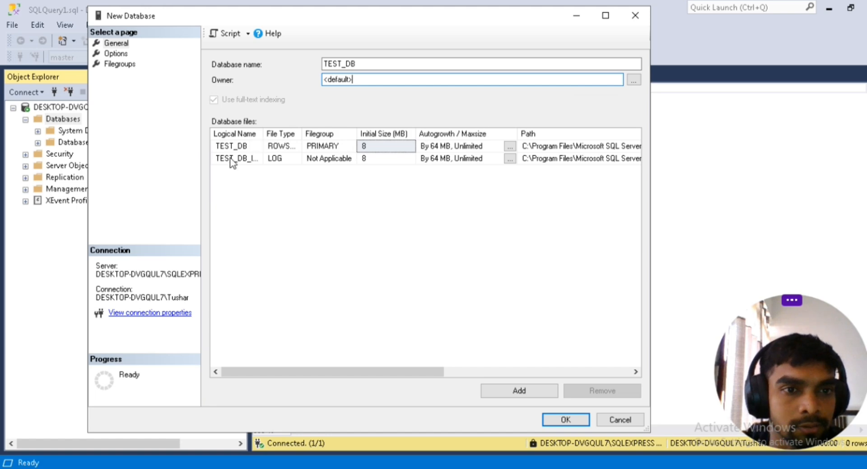
pyautogui.click(381, 64)
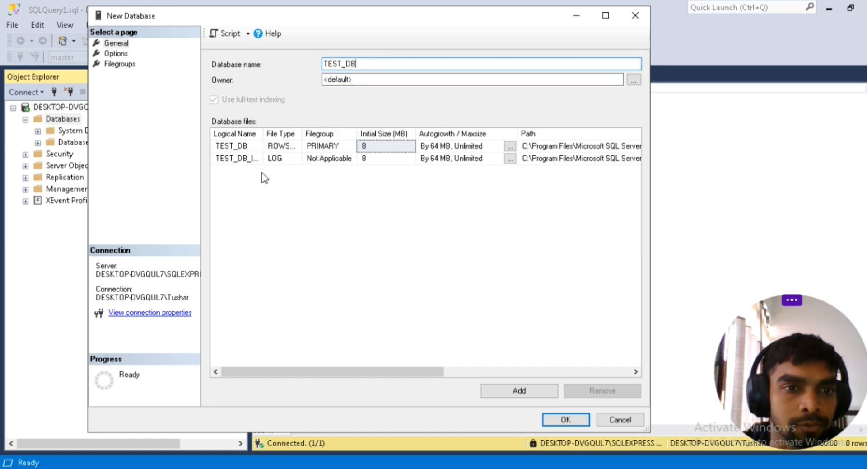
pyautogui.doubleClick(264, 133)
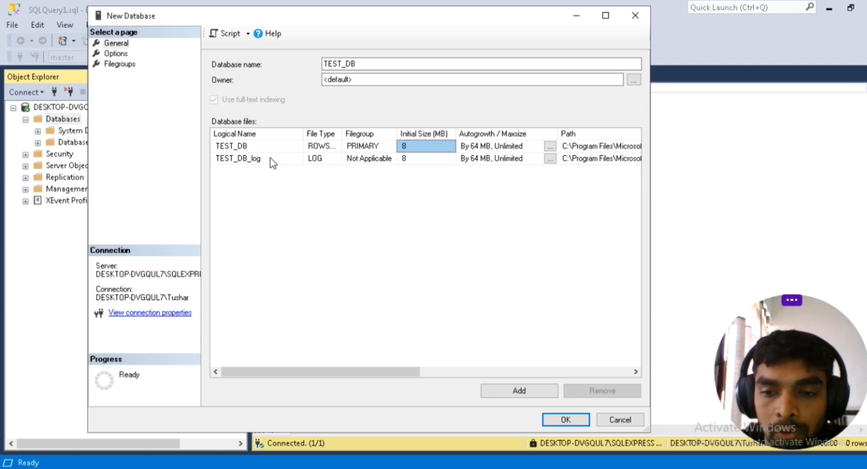
pyautogui.moveTo(340, 135); pyautogui.dragTo(373, 135)
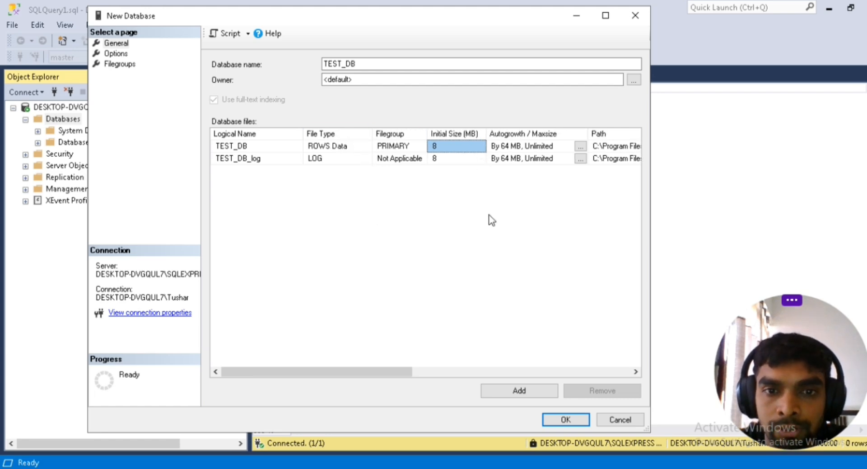
# Try an initial size of 15 MB for the TEST_DB data file and set it back to 8 MB.
pyautogui.click(463, 147)
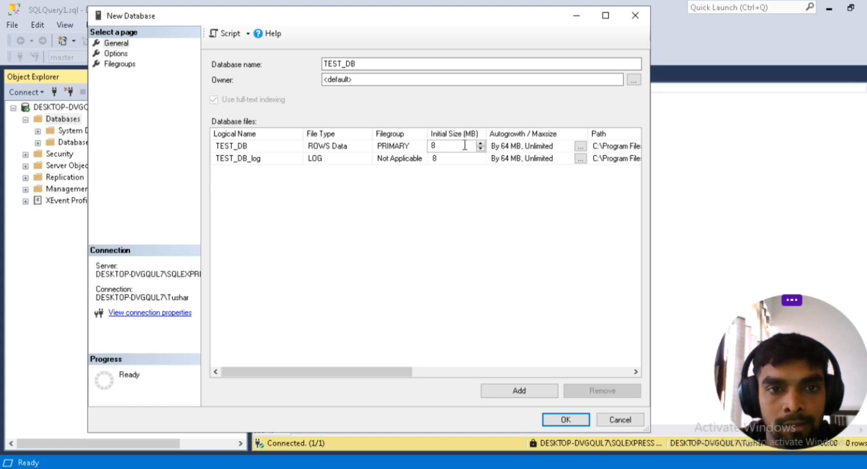
pyautogui.doubleClick(465, 145)
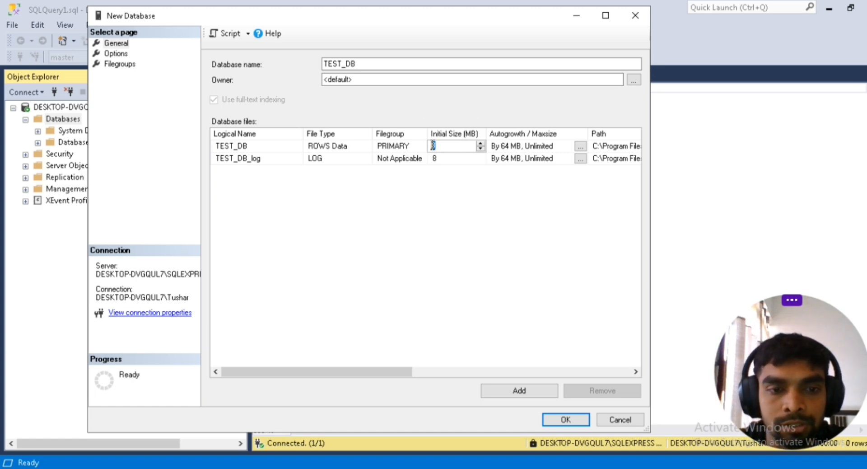
pyautogui.write('1')
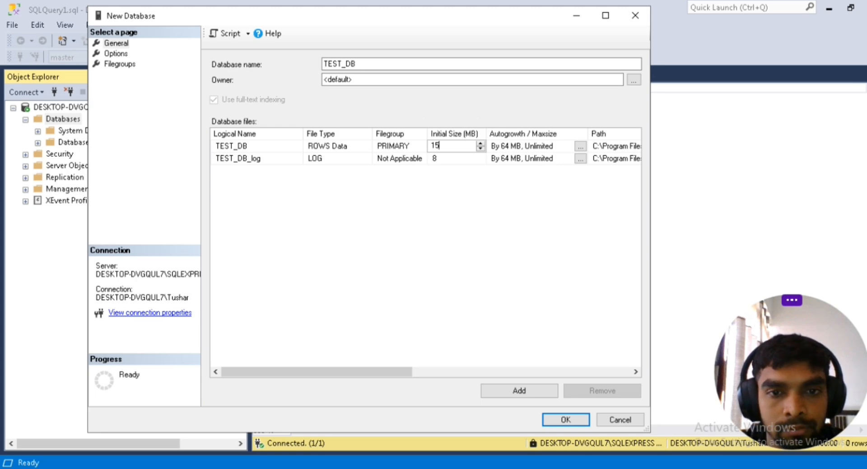
pyautogui.write('5')
pyautogui.press('BackSpace')
pyautogui.press('BackSpace')
pyautogui.write('8')
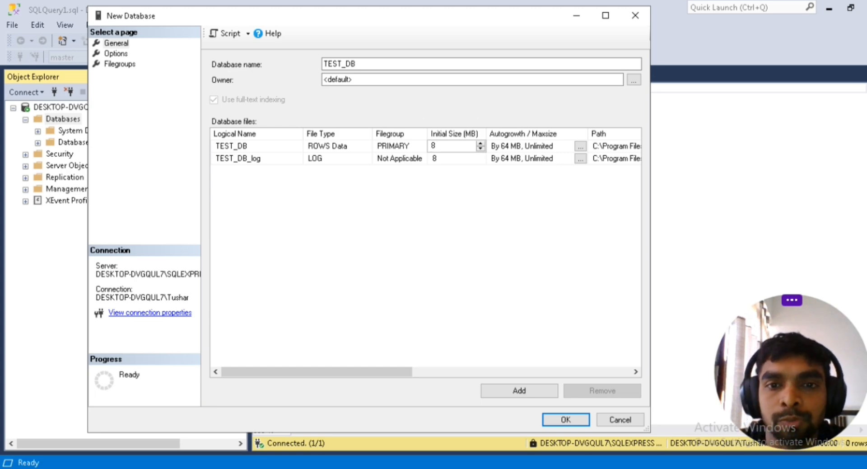
pyautogui.click(514, 200)
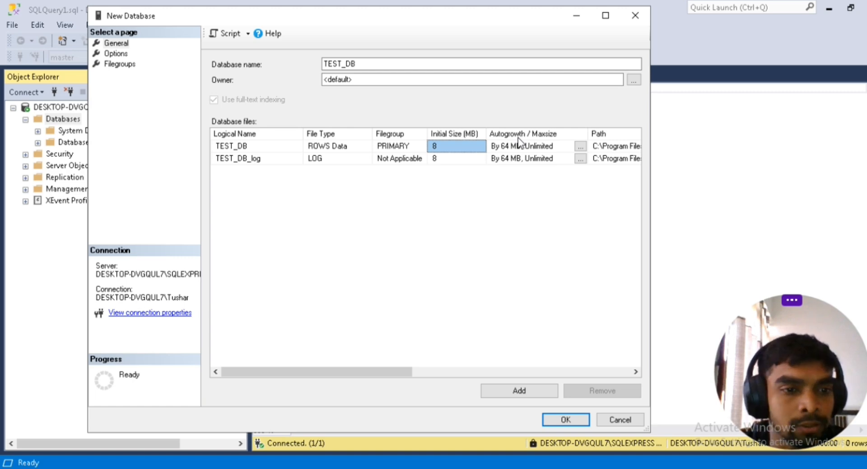
# Examine the autogrowth settings of the TEST_DB data file, switching Enable Autogrowth off and on again.
pyautogui.click(580, 147)
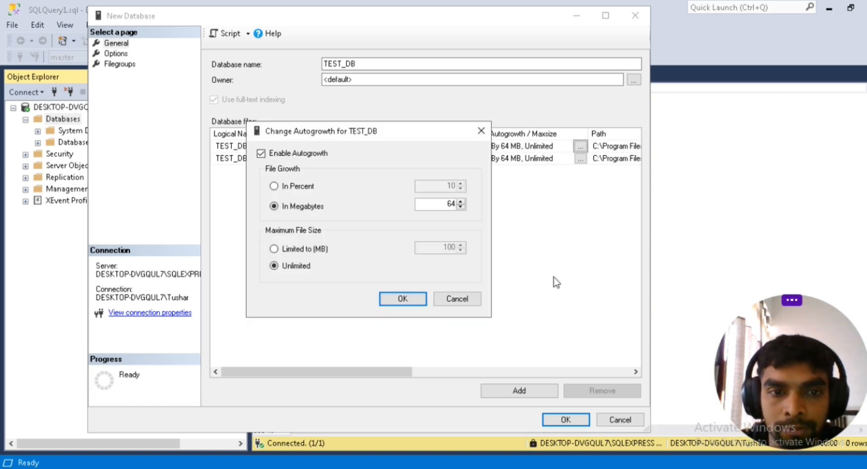
pyautogui.click(261, 153)
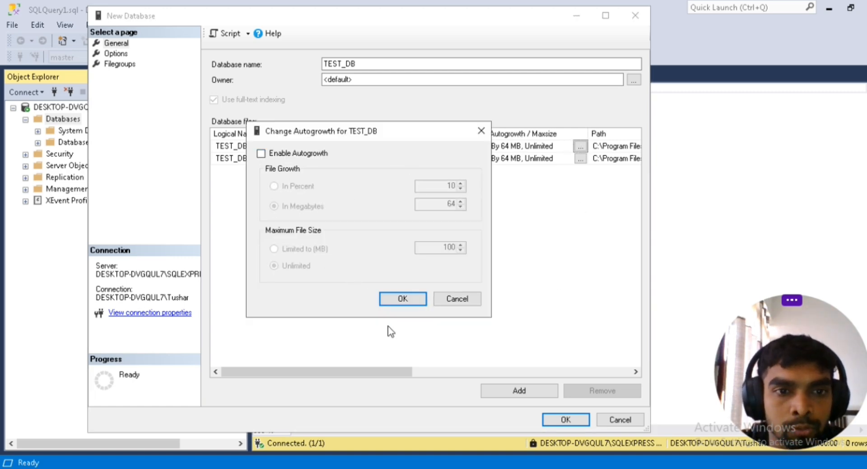
pyautogui.click(261, 154)
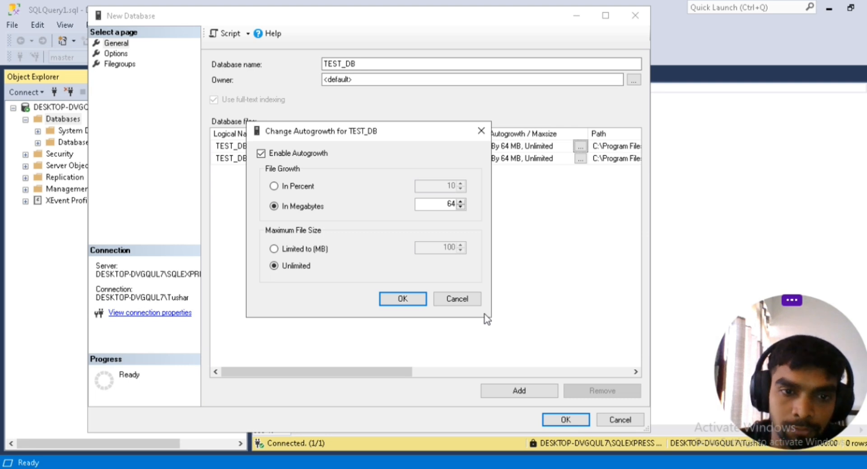
pyautogui.click(408, 303)
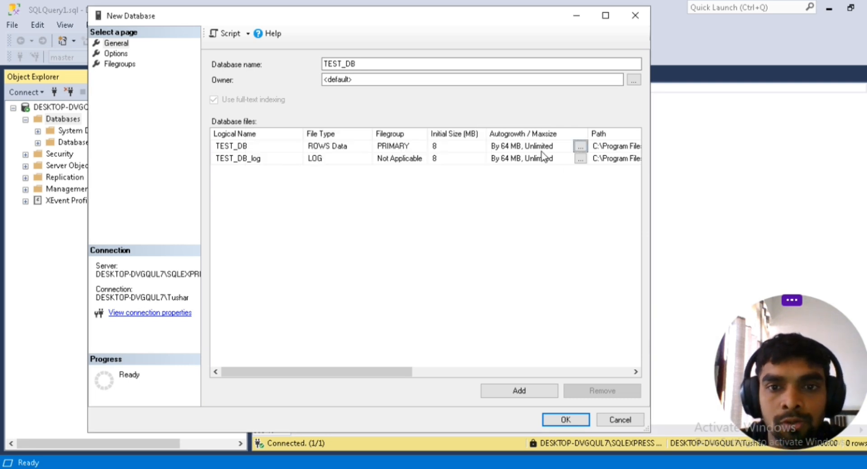
# Review the storage paths of the database files and create the TEST_DB database.
pyautogui.moveTo(359, 372); pyautogui.dragTo(449, 377)
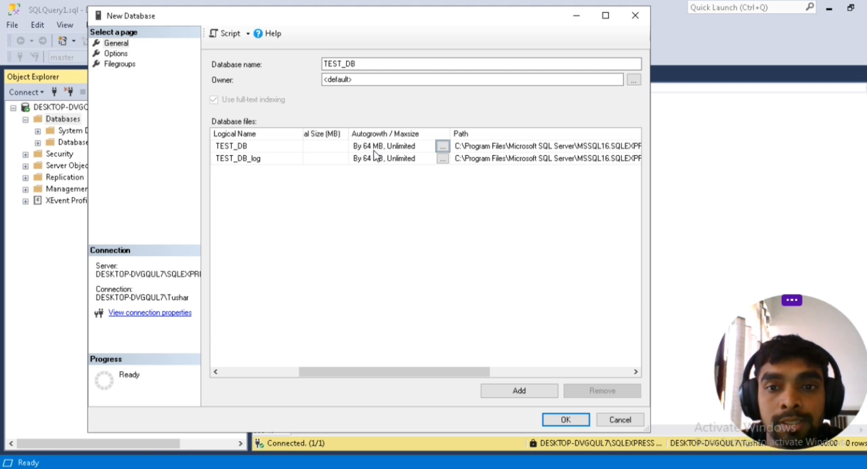
pyautogui.moveTo(437, 369); pyautogui.dragTo(194, 348)
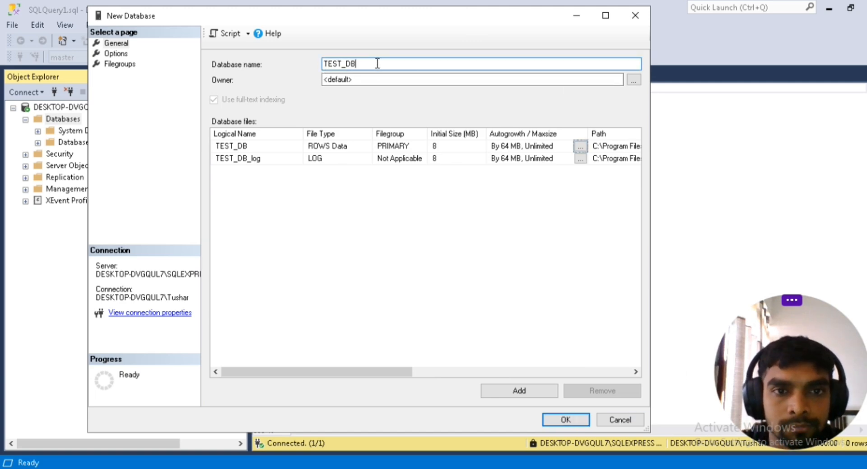
pyautogui.click(566, 420)
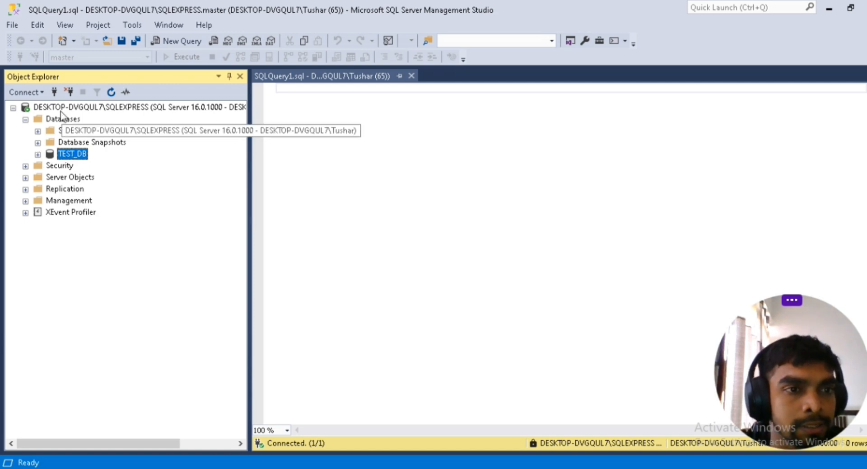
# Expand TEST_DB in the object tree, inspect its Tables folder, and return to the empty query editor.
pyautogui.click(38, 155)
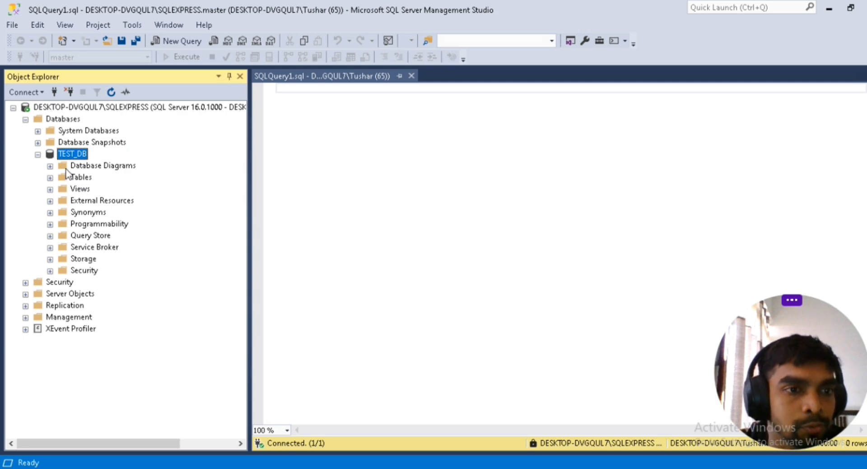
pyautogui.click(50, 177)
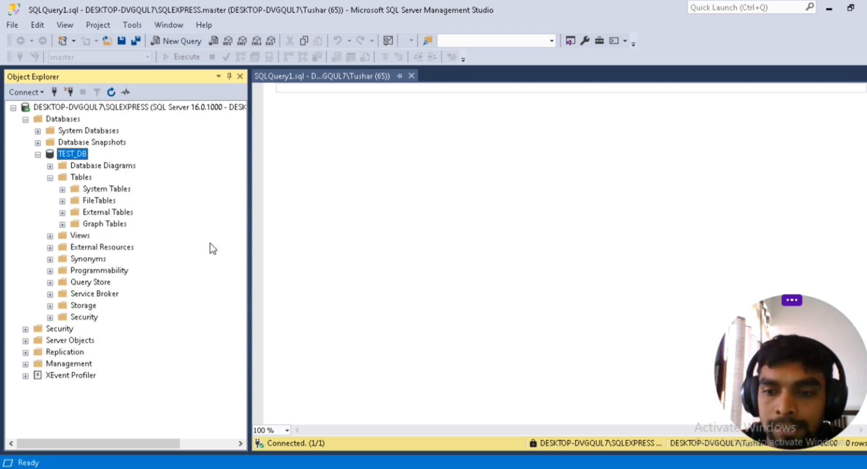
pyautogui.click(50, 177)
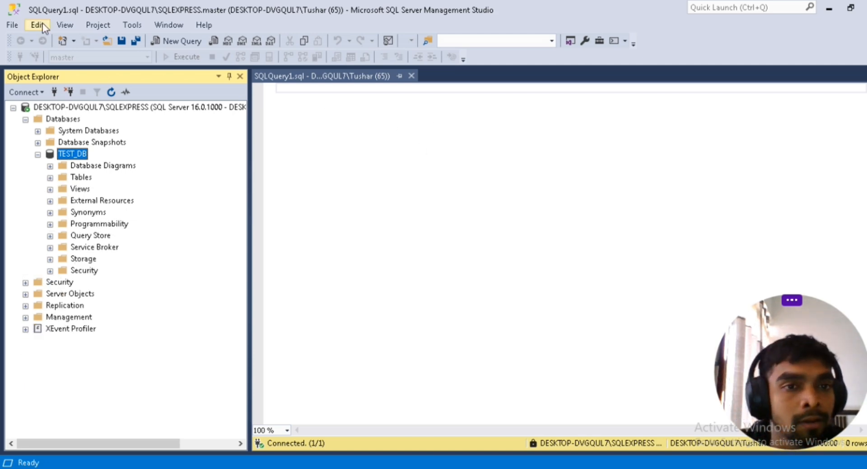
pyautogui.click(425, 201)
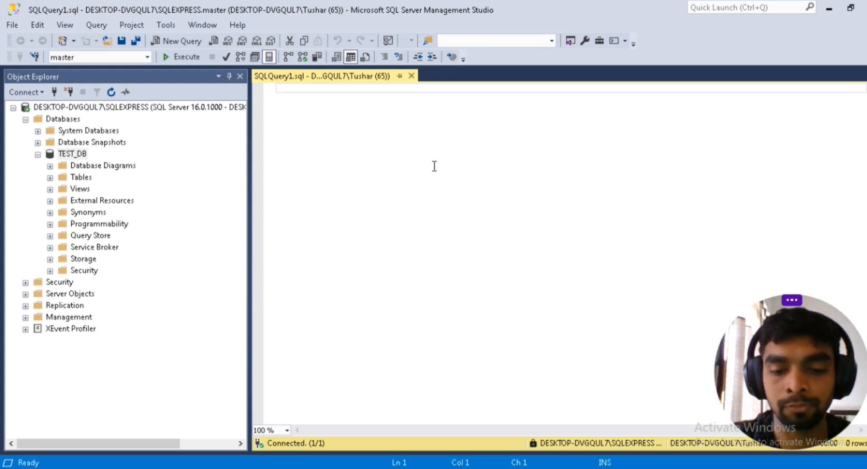
pyautogui.write('use')
pyautogui.press('BackSpace')
pyautogui.press('BackSpace')
pyautogui.press('BackSpace')
pyautogui.press('BackSpace')
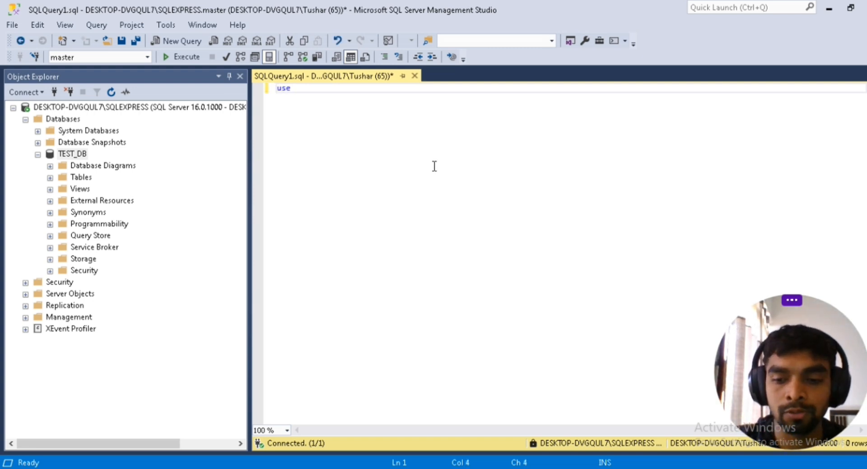
# Write the statement "Create database TEST_DB1" in the query editor.
pyautogui.write('Crate')
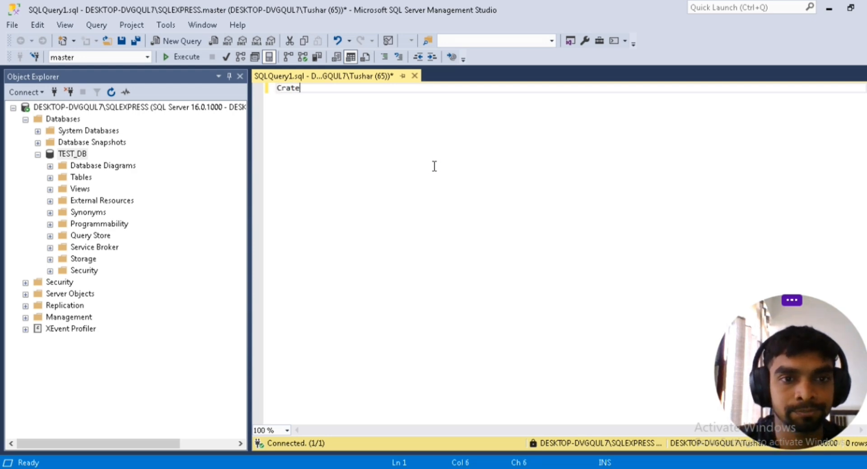
pyautogui.press('BackSpace')
pyautogui.press('BackSpace')
pyautogui.press('BackSpace')
pyautogui.press('BackSpace')
pyautogui.write('rea')
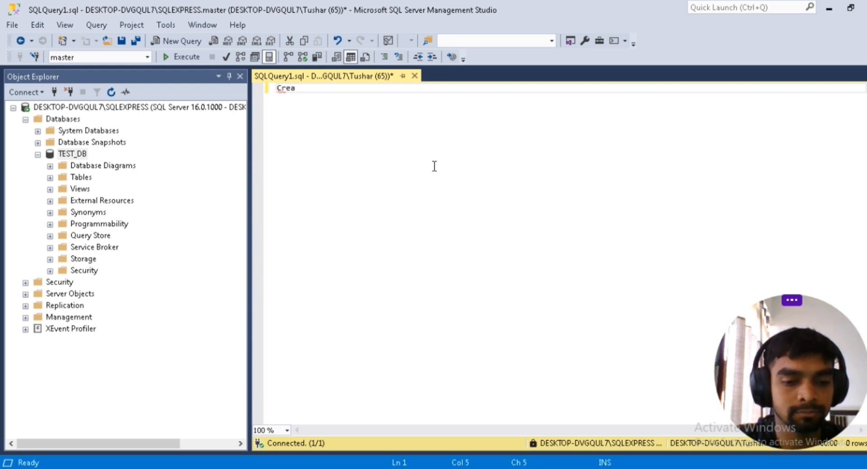
pyautogui.write('te data')
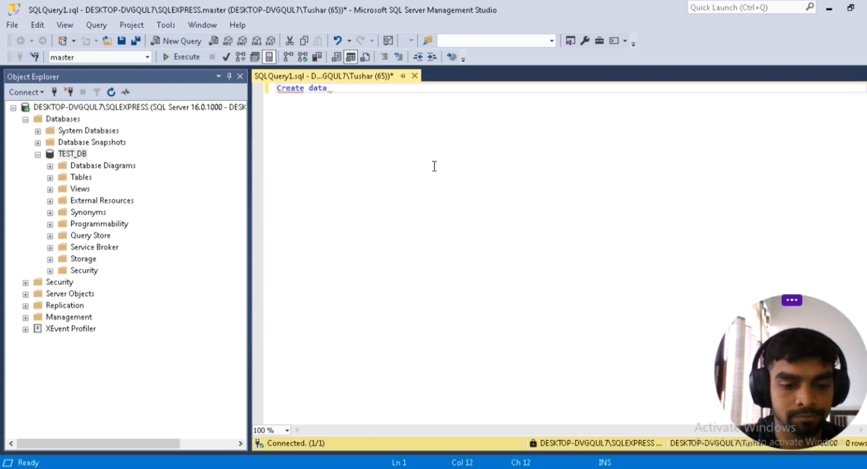
pyautogui.write('base')
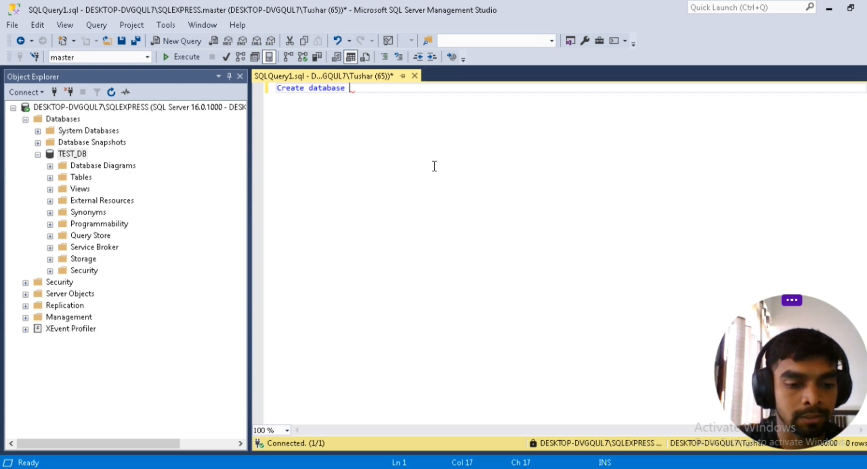
pyautogui.write('TEST')
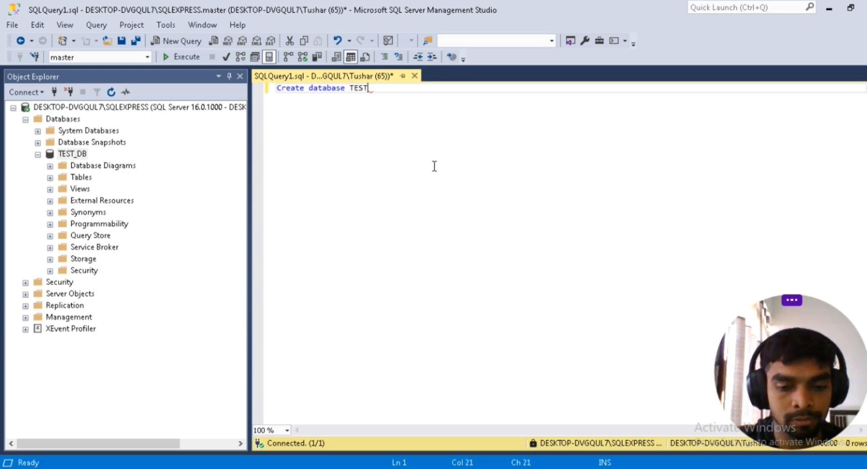
pyautogui.write('_DB')
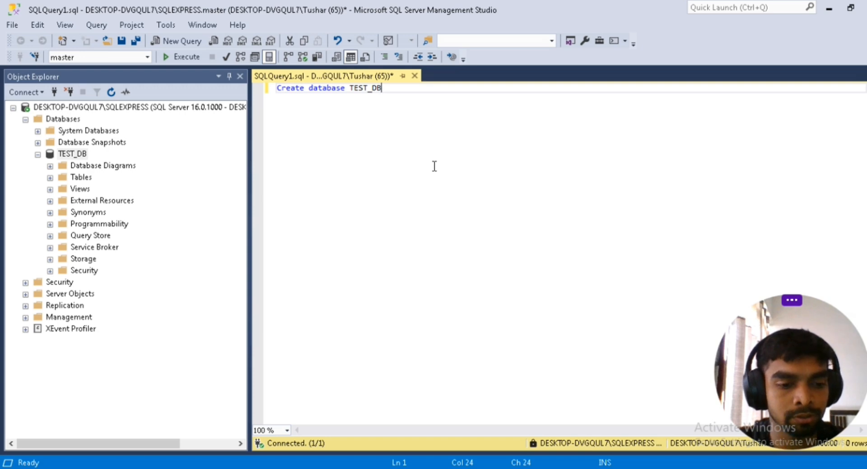
pyautogui.write('1')
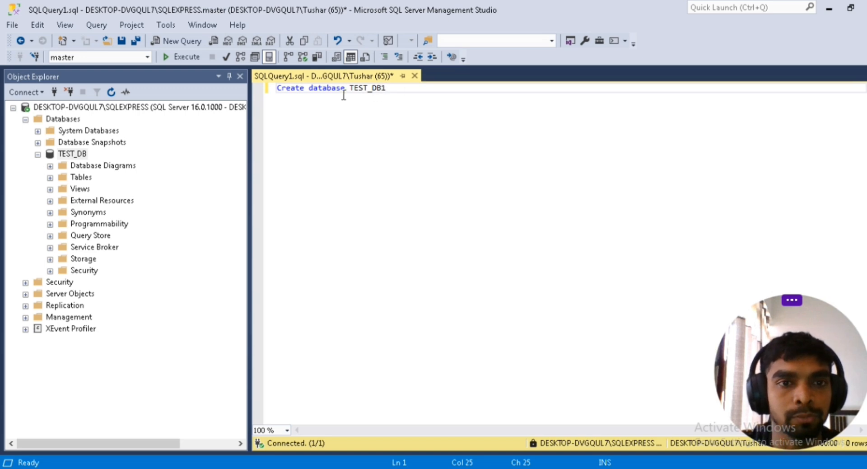
# Execute the Create database TEST_DB1 statement and review the execution message.
pyautogui.hotkey('shift', 'Home')
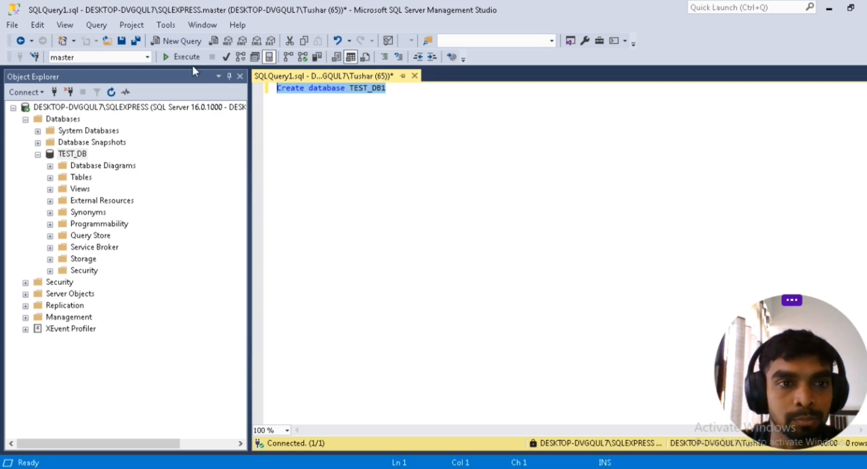
pyautogui.click(180, 57)
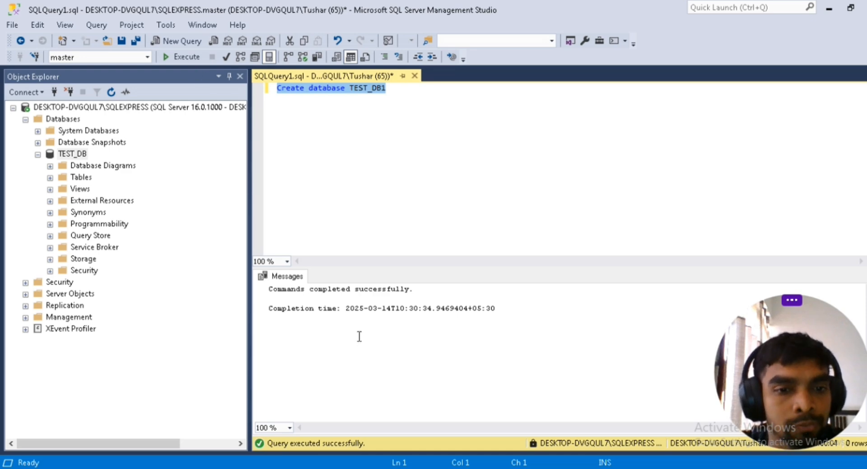
pyautogui.moveTo(272, 289); pyautogui.dragTo(459, 311)
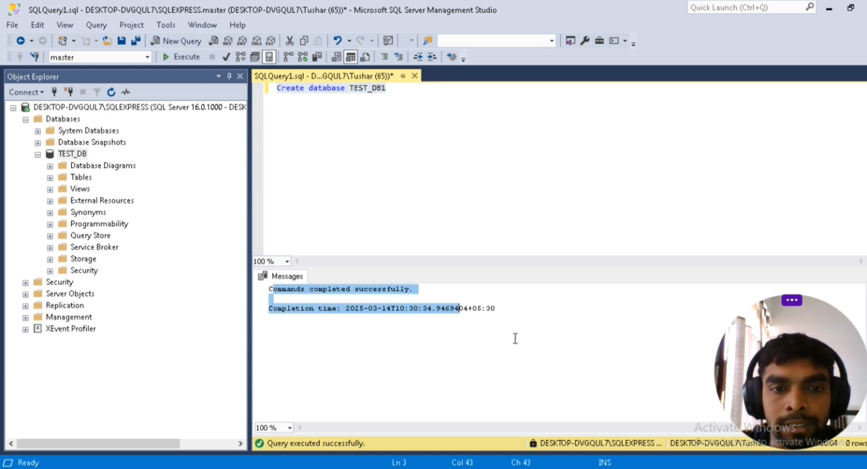
pyautogui.click(441, 236)
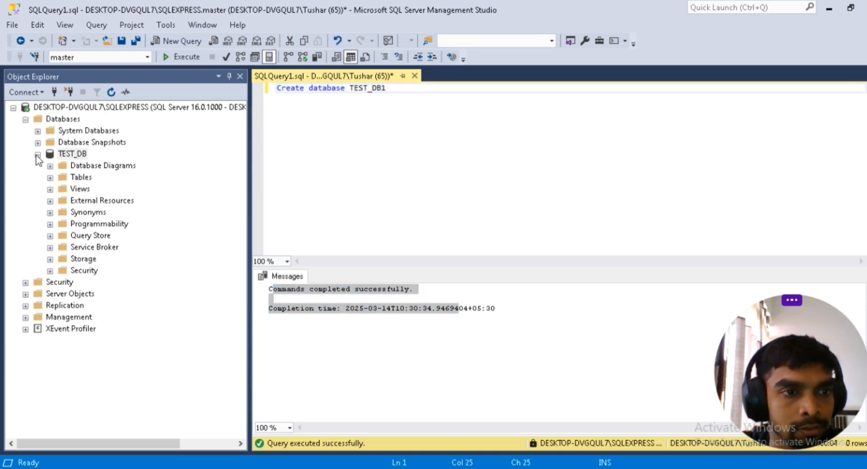
# Collapse TEST_DB and refresh the Databases folder to check the object tree for TEST_DB1.
pyautogui.click(38, 155)
pyautogui.click(50, 121)
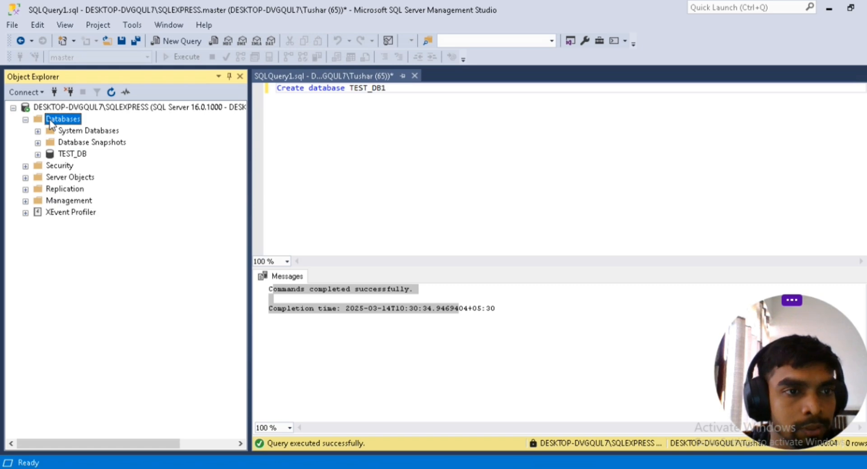
pyautogui.rightClick(50, 120)
pyautogui.click(100, 262)
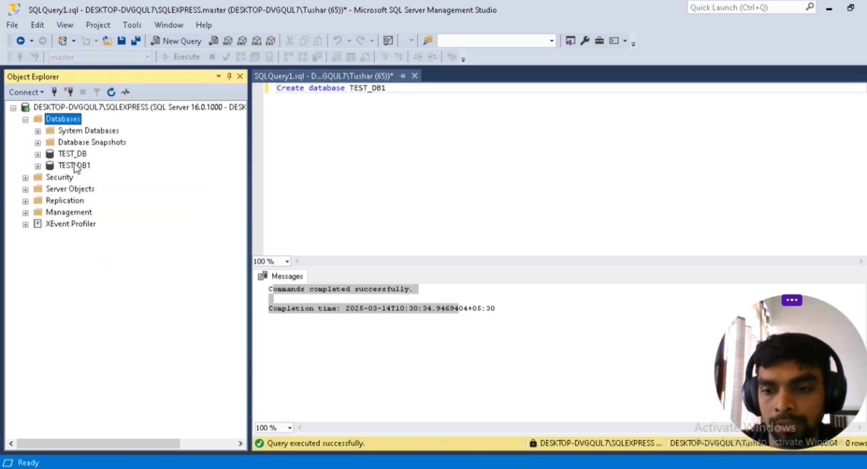
pyautogui.click(74, 165)
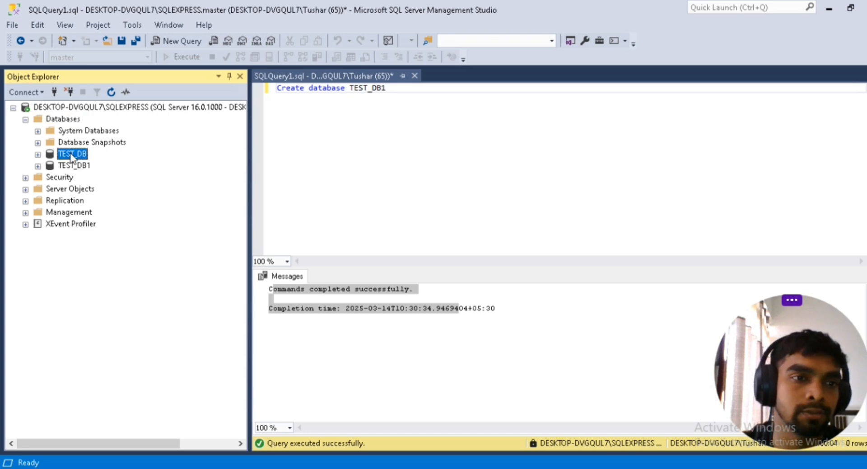
pyautogui.click(383, 147)
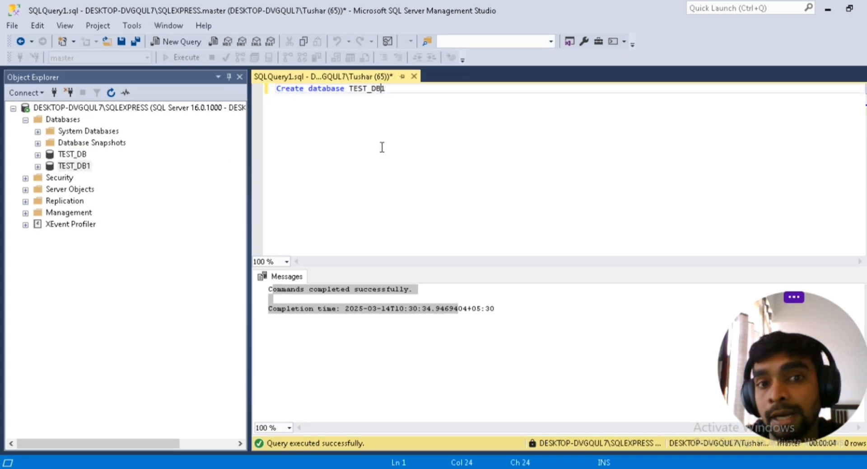
pyautogui.click(456, 128)
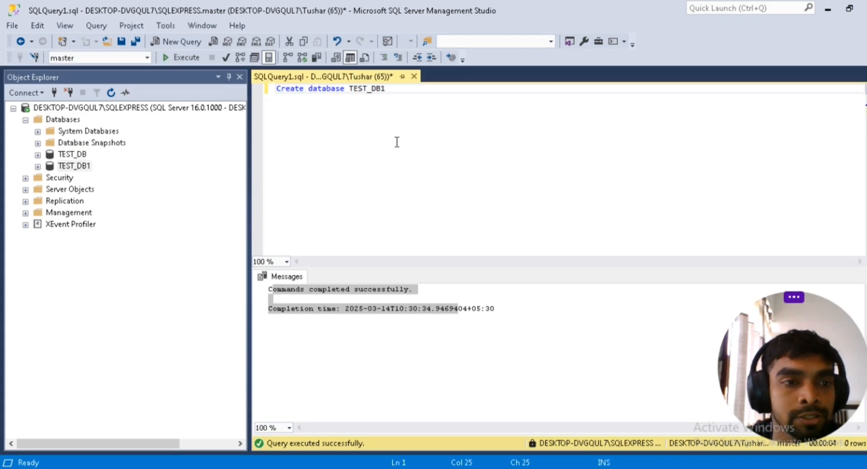
# Script the TEST_DB1 database as CREATE to a new query editor window.
pyautogui.rightClick(76, 166)
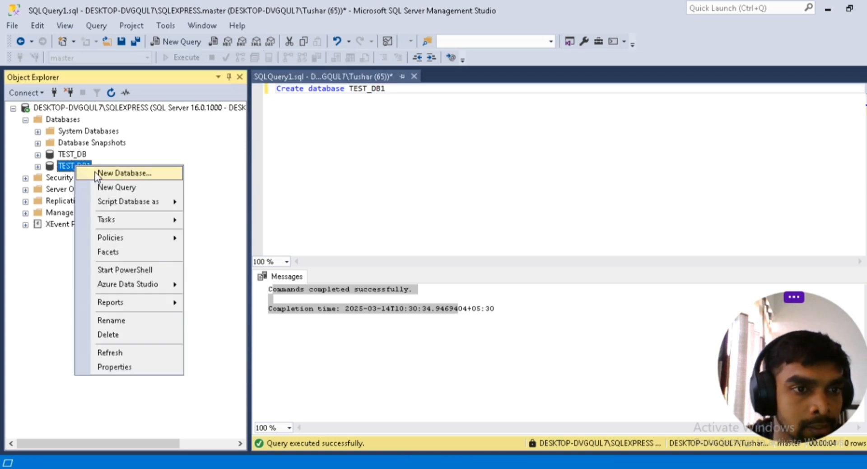
pyautogui.moveTo(133, 205)
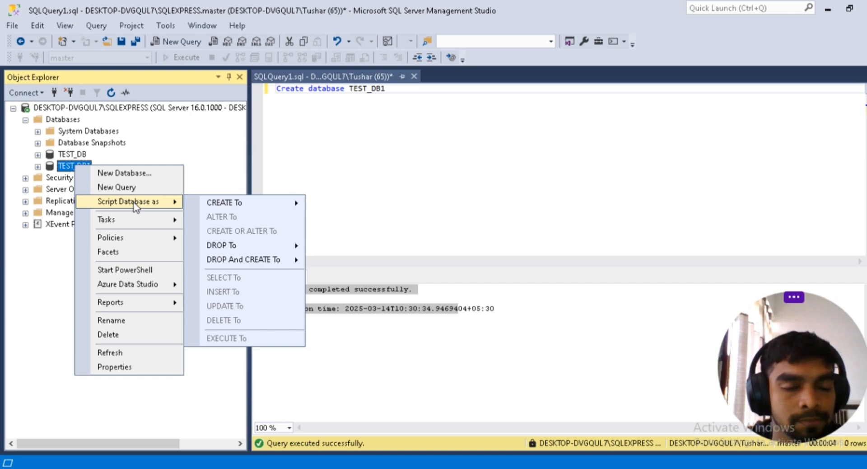
pyautogui.rightClick(66, 164)
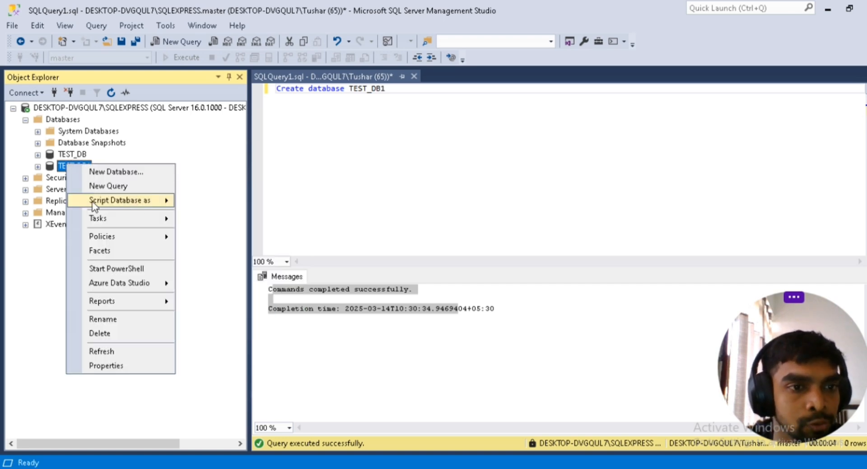
pyautogui.moveTo(145, 204)
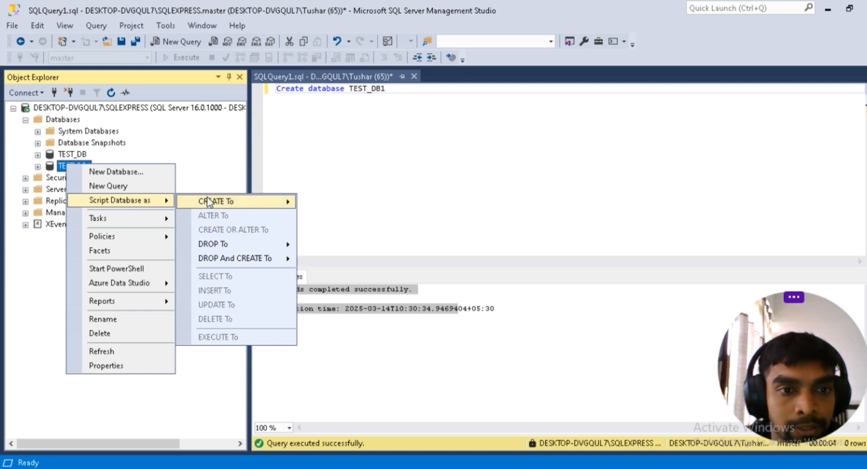
pyautogui.moveTo(207, 197)
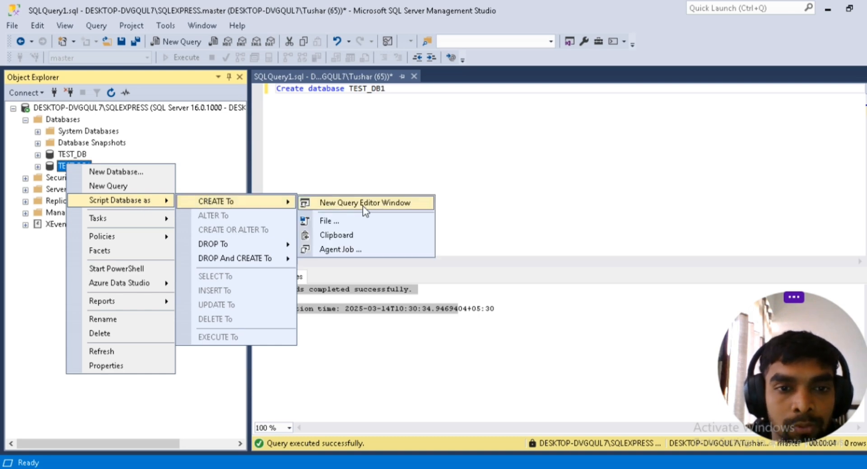
pyautogui.click(346, 204)
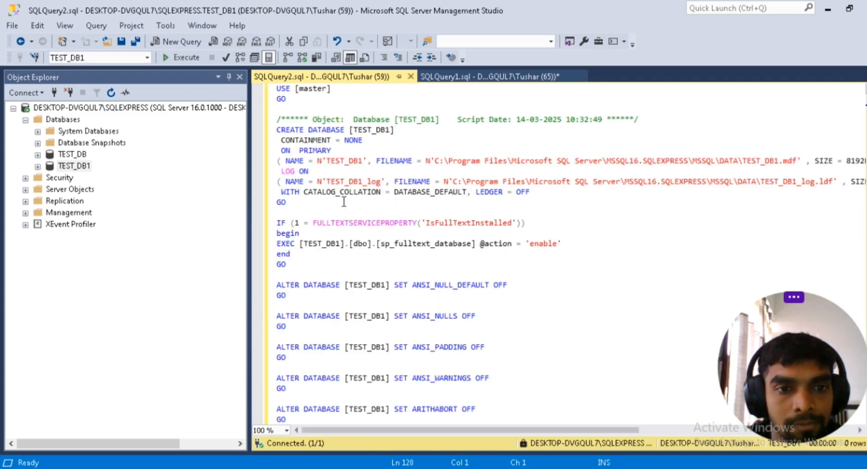
# Widen the query editor and examine the USE [master] and CREATE DATABASE statements of the generated script.
pyautogui.moveTo(249, 199); pyautogui.dragTo(170, 199)
pyautogui.click(424, 181)
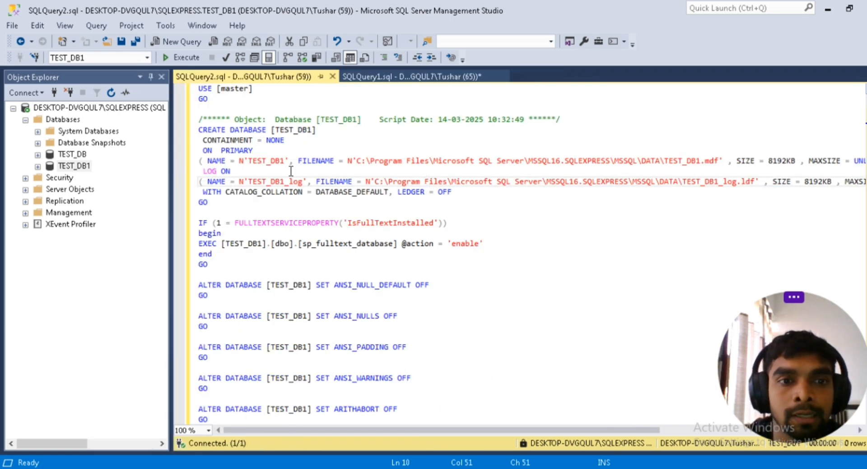
pyautogui.moveTo(216, 100); pyautogui.dragTo(199, 88)
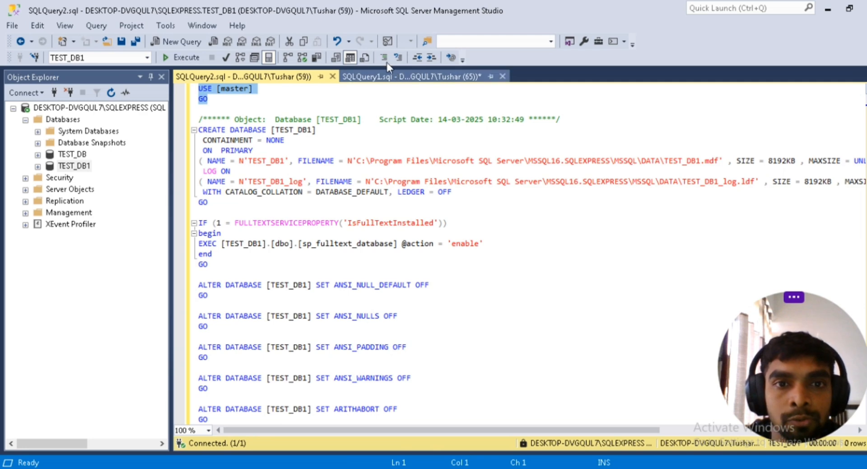
pyautogui.click(447, 129)
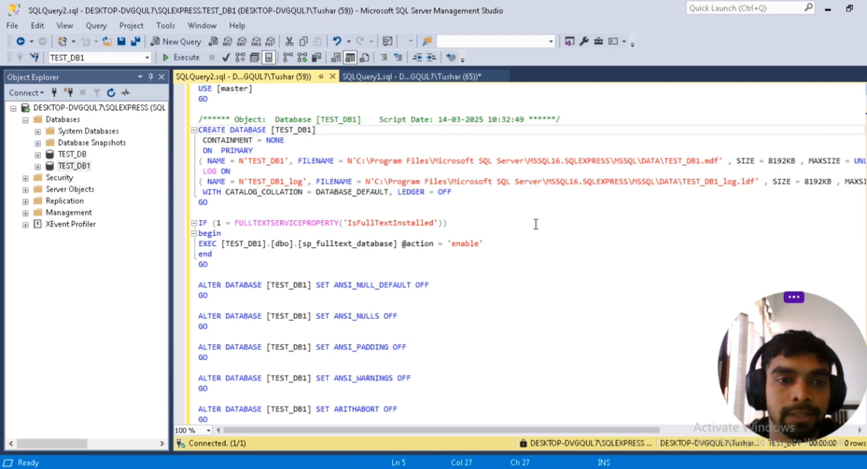
pyautogui.moveTo(199, 129); pyautogui.dragTo(312, 134)
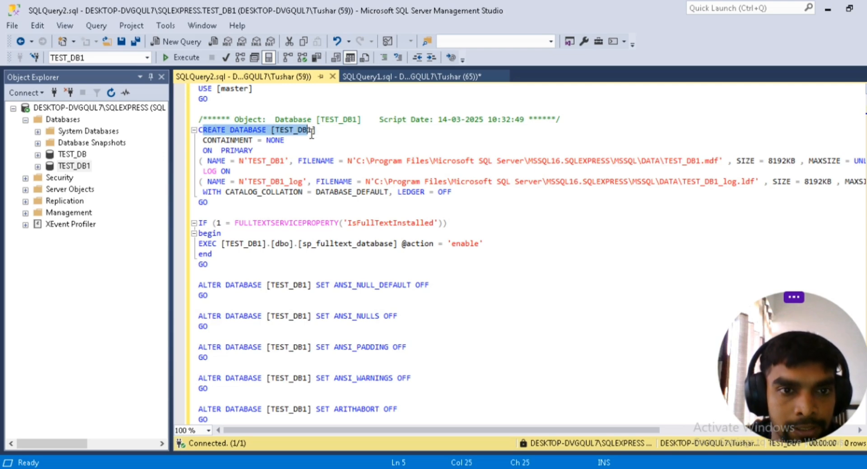
pyautogui.click(274, 130)
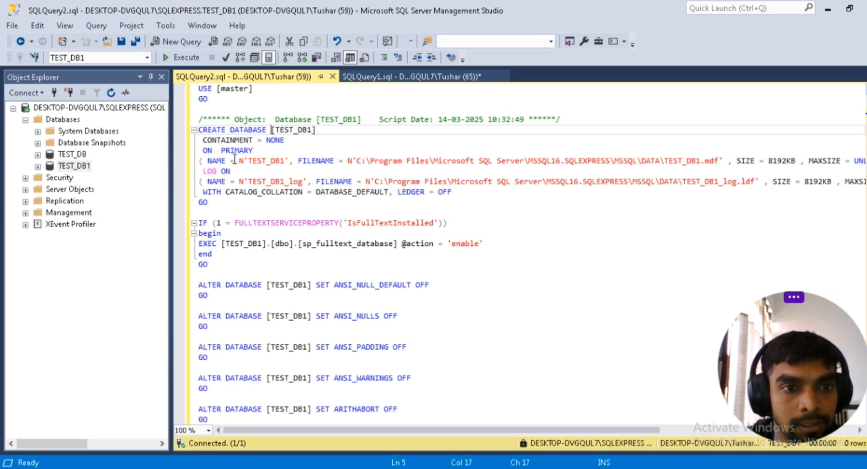
# Examine the file path, initial size, maximum size and file growth of the TEST_DB1 data file in the script.
pyautogui.moveTo(218, 162); pyautogui.dragTo(235, 172)
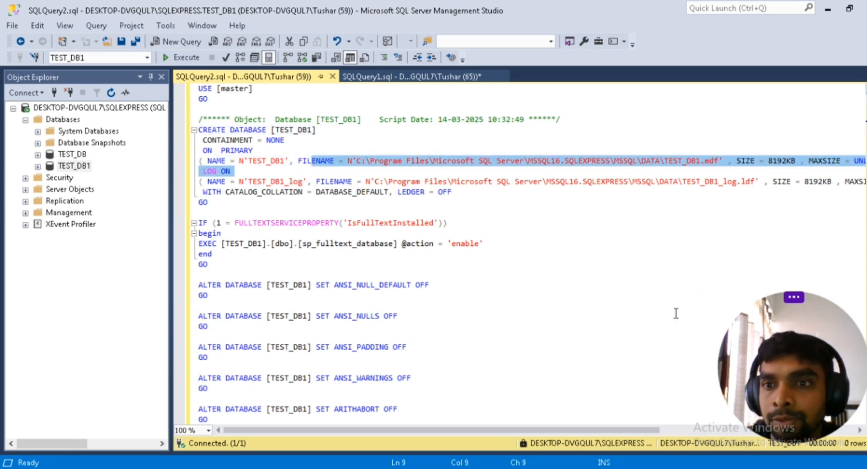
pyautogui.moveTo(466, 432); pyautogui.dragTo(579, 433)
pyautogui.moveTo(594, 161); pyautogui.dragTo(627, 161)
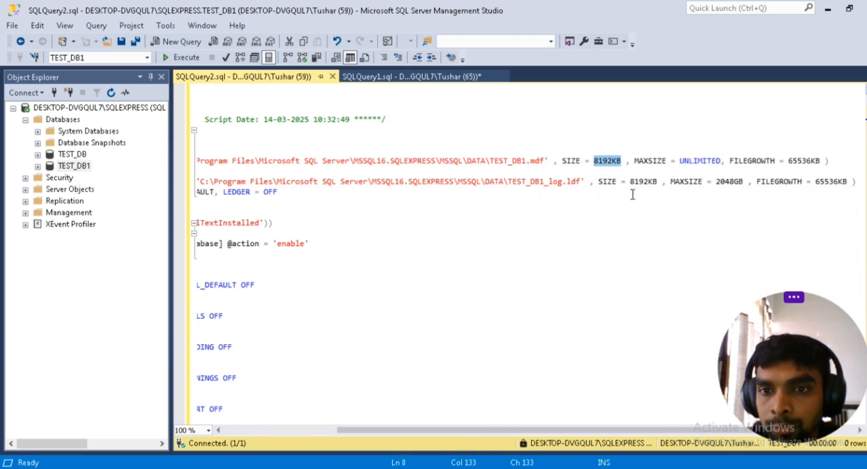
pyautogui.click(641, 232)
pyautogui.moveTo(668, 161); pyautogui.dragTo(820, 161)
pyautogui.click(753, 161)
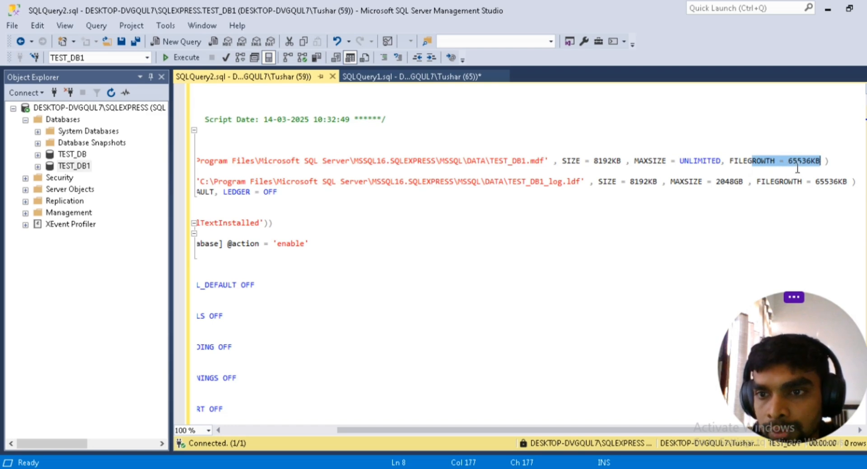
pyautogui.click(796, 168)
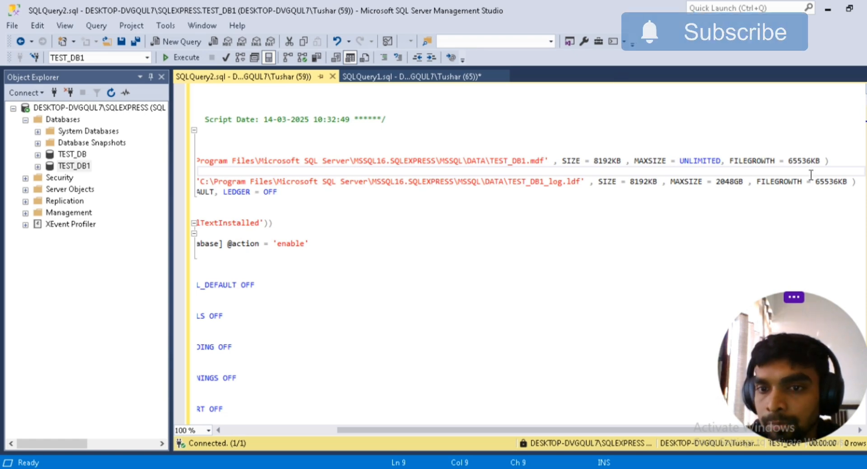
# Look through the script's ALTER DATABASE options for TEST_DB1, including the ANSI_NULL_DEFAULT setting.
pyautogui.moveTo(590, 430); pyautogui.dragTo(478, 430)
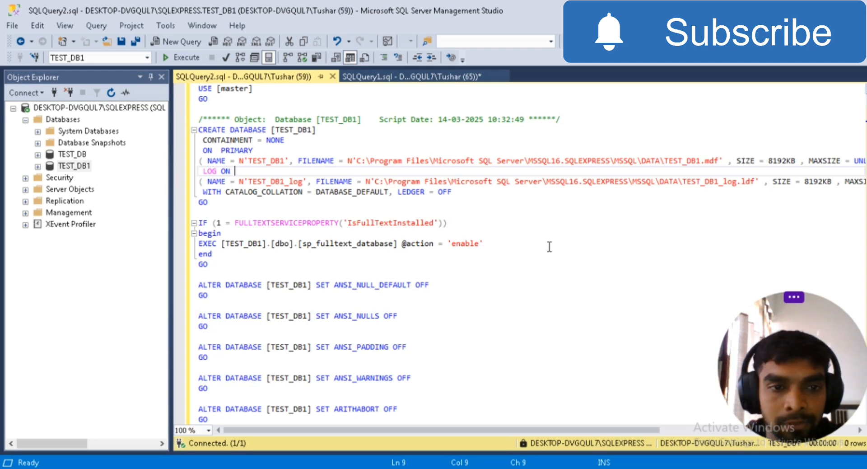
pyautogui.scroll(-8, 549, 247)
pyautogui.scroll(5, 429, 311)
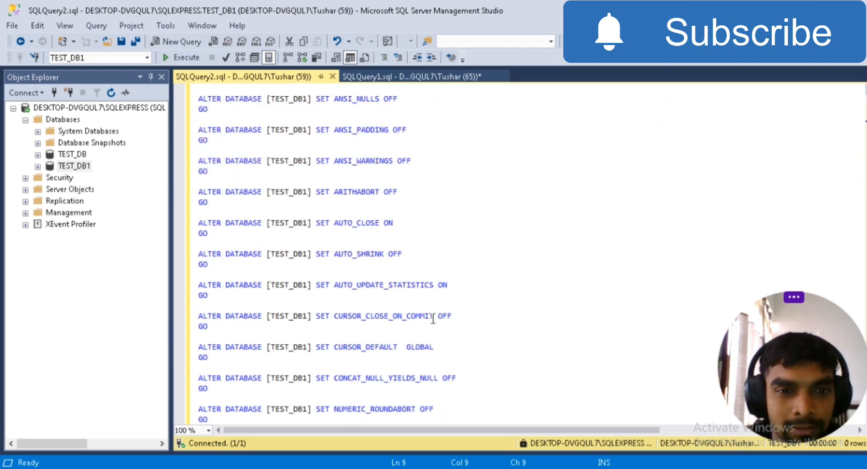
pyautogui.moveTo(318, 193); pyautogui.dragTo(486, 196)
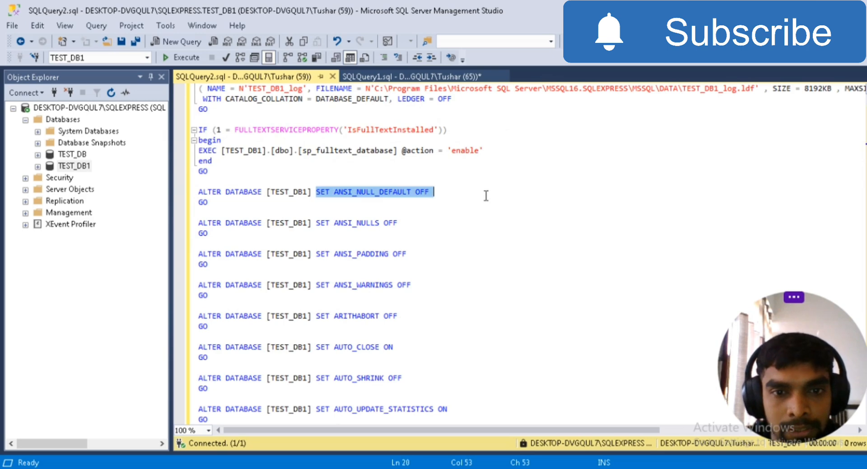
# Look through the remaining ALTER DATABASE options of the script, including ANSI_NULLS, AUTO_SHRINK and AUTO_UPDATE_STATISTICS, down to its end.
pyautogui.moveTo(364, 223); pyautogui.dragTo(440, 227)
pyautogui.scroll(-2, 413, 316)
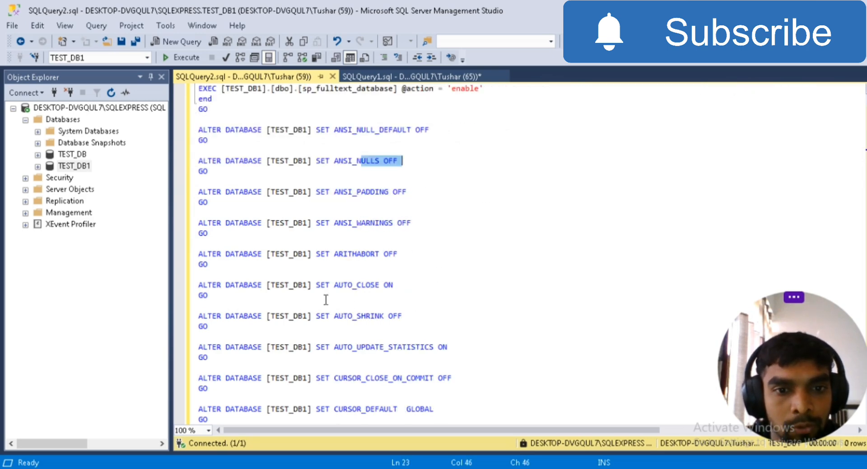
pyautogui.scroll(-2, 486, 315)
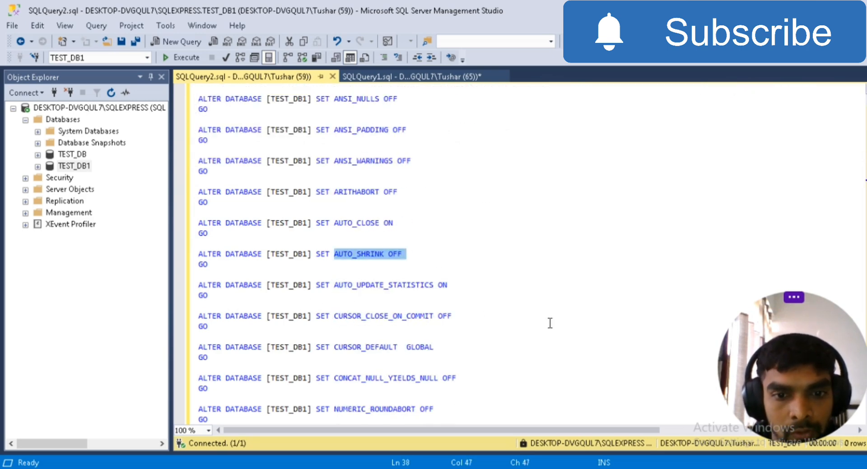
pyautogui.moveTo(348, 284); pyautogui.dragTo(454, 286)
pyautogui.scroll(-4, 592, 329)
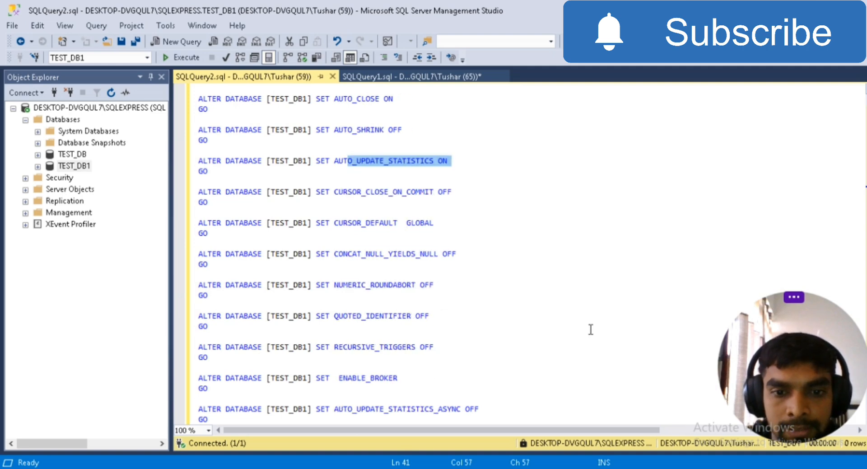
pyautogui.scroll(-15, 592, 330)
pyautogui.scroll(-10, 589, 331)
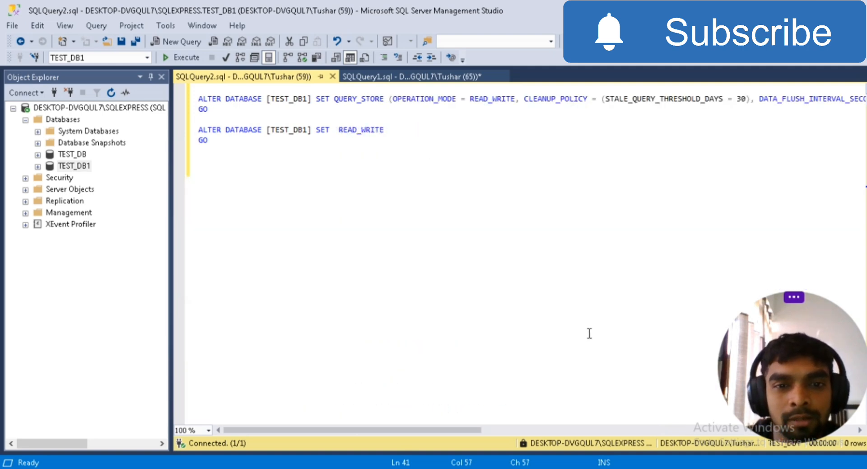
pyautogui.scroll(20, 582, 334)
pyautogui.scroll(3, 540, 342)
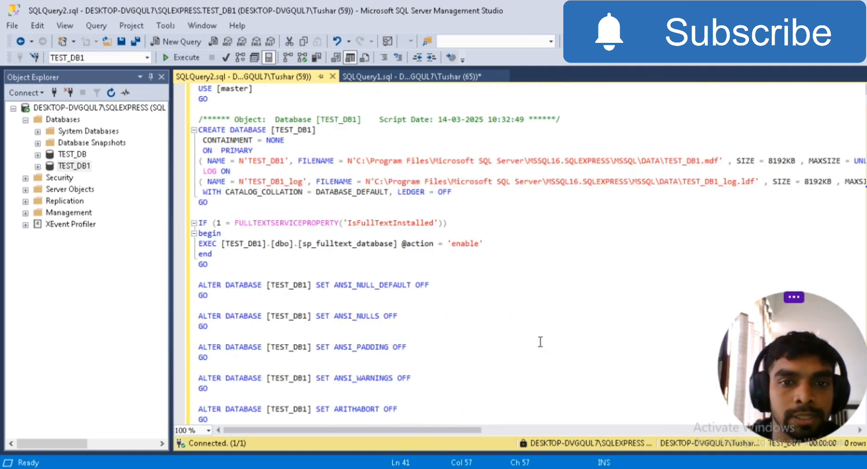
pyautogui.click(535, 325)
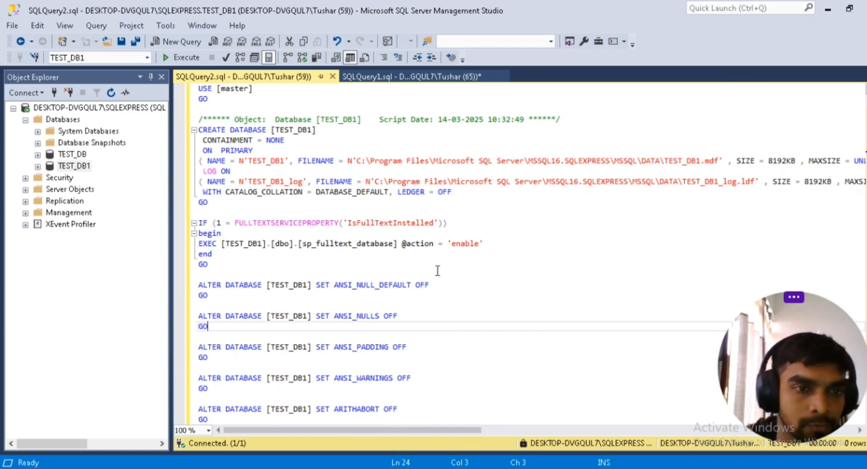
# Close the generated TEST_DB1 script and select the Databases folder in Object Explorer.
pyautogui.click(334, 77)
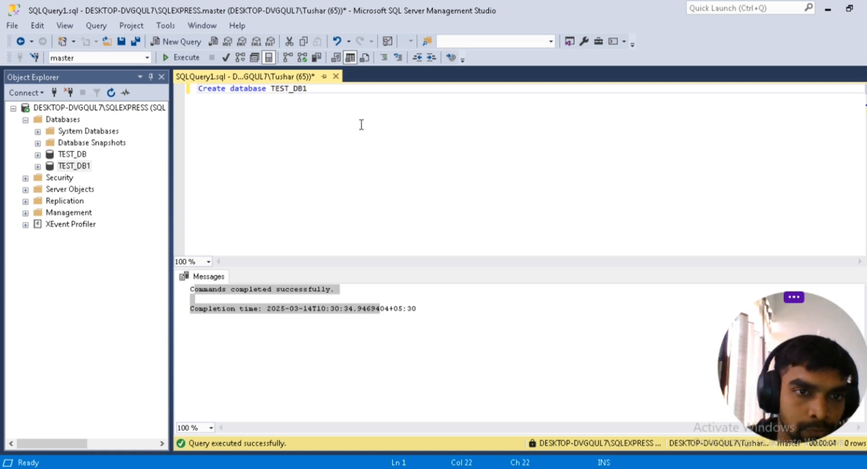
pyautogui.click(63, 120)
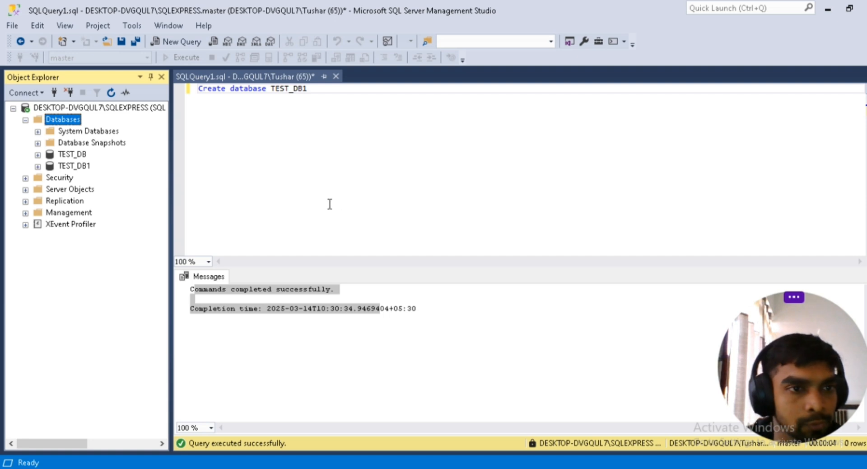
pyautogui.click(38, 132)
pyautogui.click(38, 132)
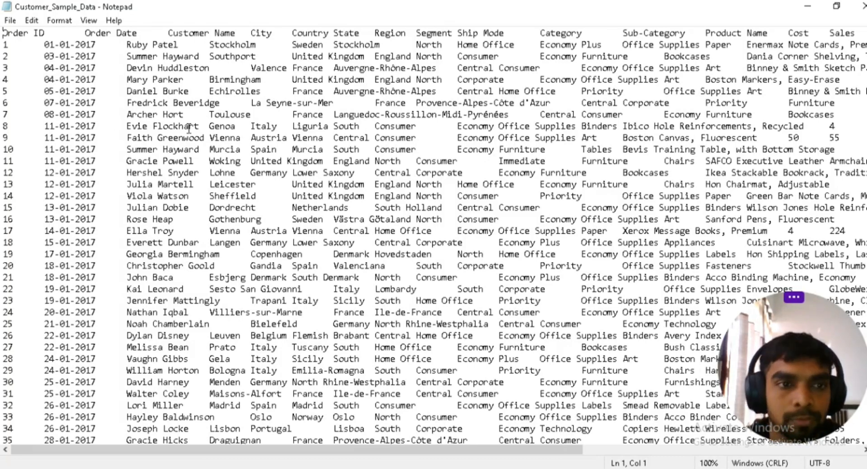
# Examine the tab spacing that separates the columns of the Customer_Sample_Data file in Notepad, such as between Order ID and Order Date.
pyautogui.moveTo(8, 44); pyautogui.dragTo(39, 44)
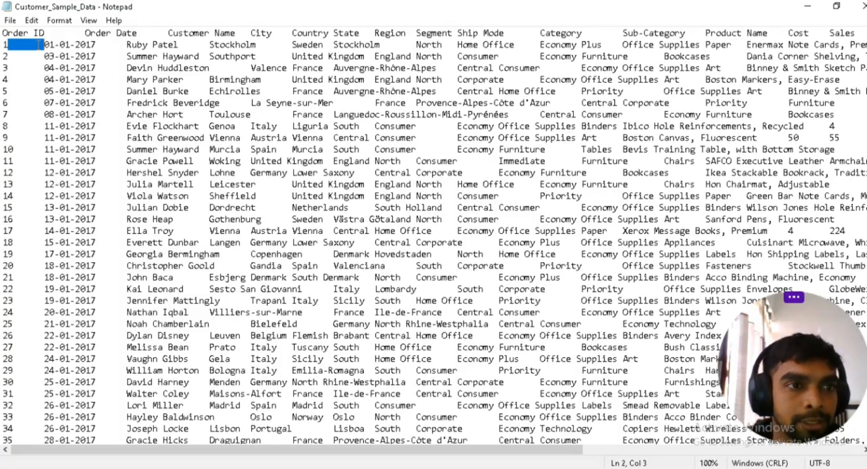
pyautogui.click(28, 67)
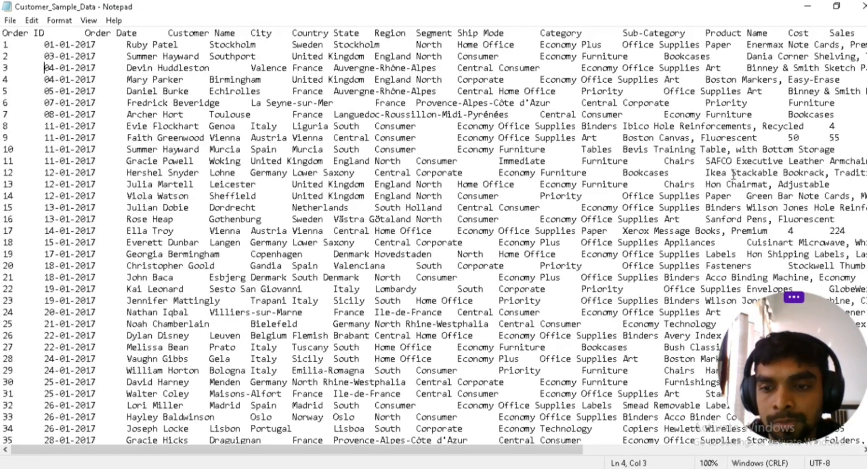
pyautogui.click(47, 33)
pyautogui.hotkey('shift', 'Right')
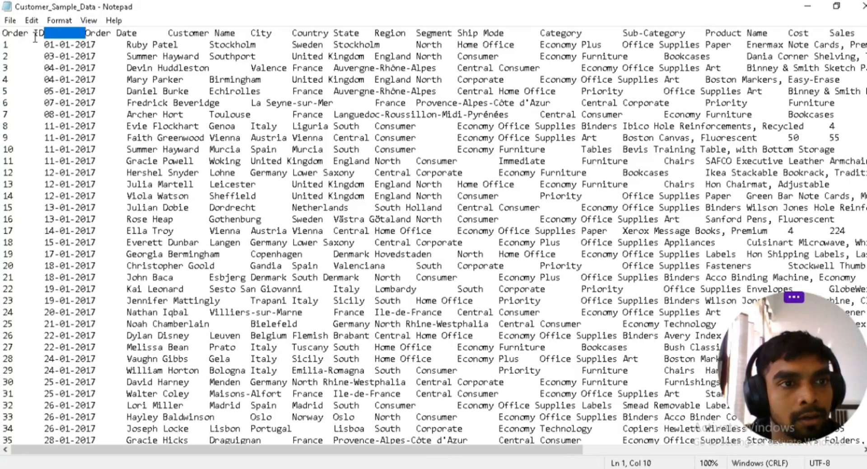
pyautogui.click(16, 33)
pyautogui.doubleClick(17, 34)
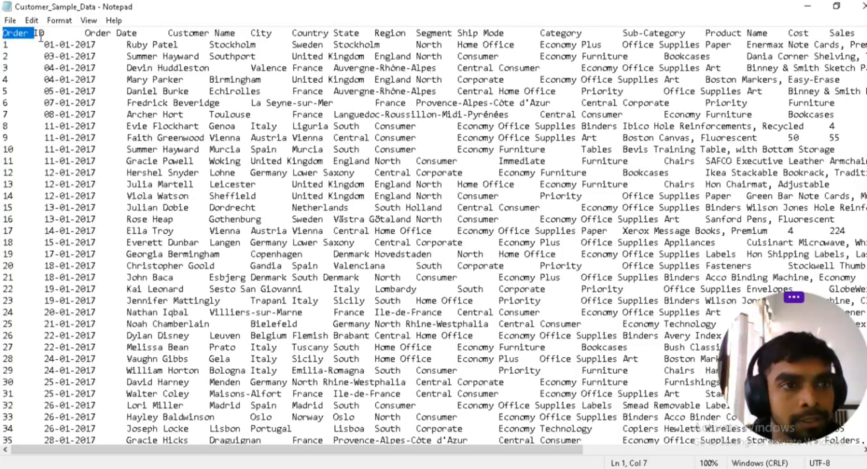
pyautogui.moveTo(49, 36); pyautogui.dragTo(83, 36)
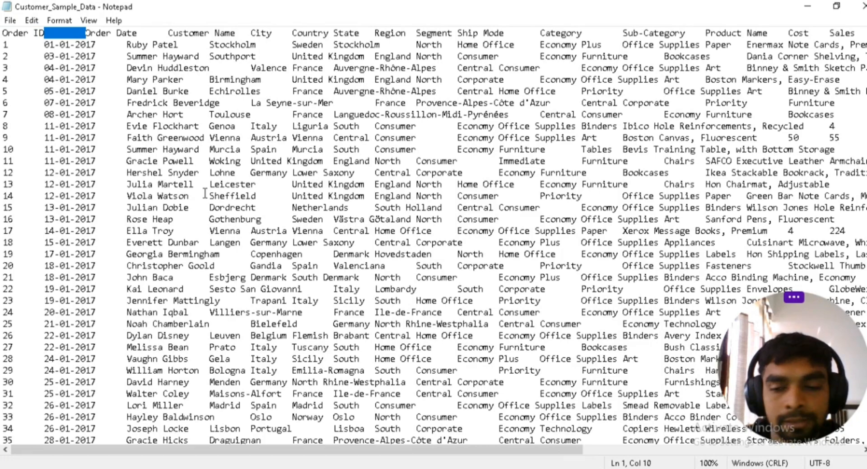
pyautogui.click(83, 35)
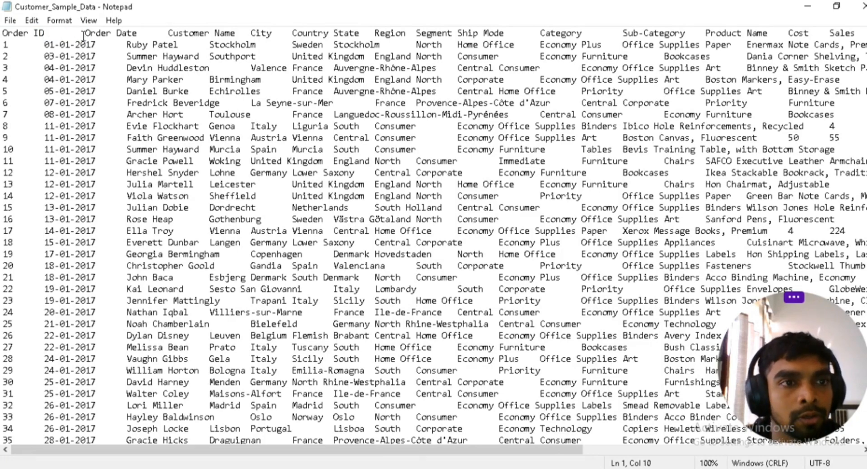
# Examine the Order Date and Customer Name headers and look through the customer rows of the sample data file.
pyautogui.moveTo(83, 35); pyautogui.dragTo(236, 33)
pyautogui.click(185, 32)
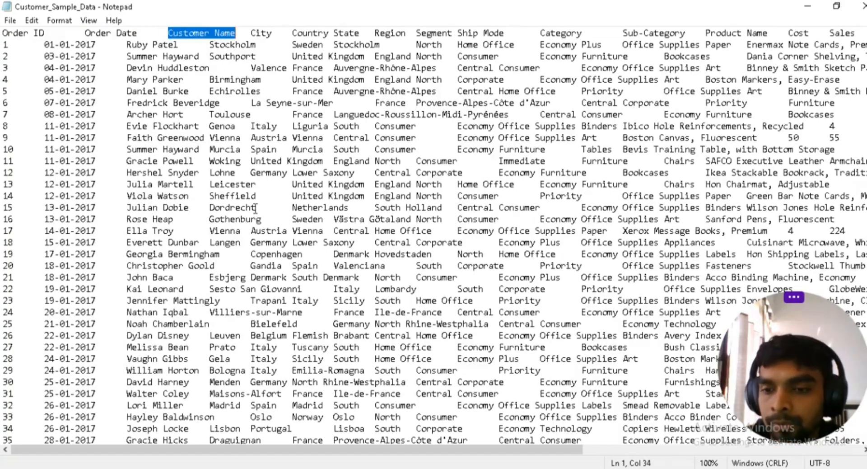
pyautogui.click(255, 209)
pyautogui.scroll(-5, 197, 184)
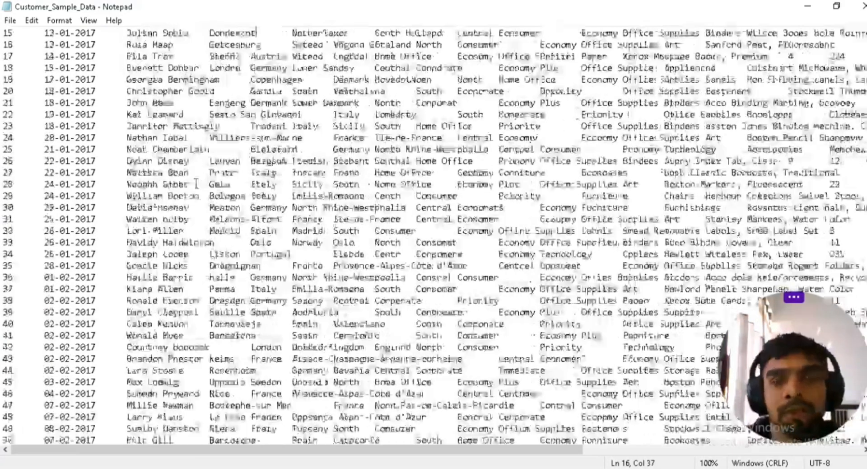
pyautogui.scroll(-3, 196, 183)
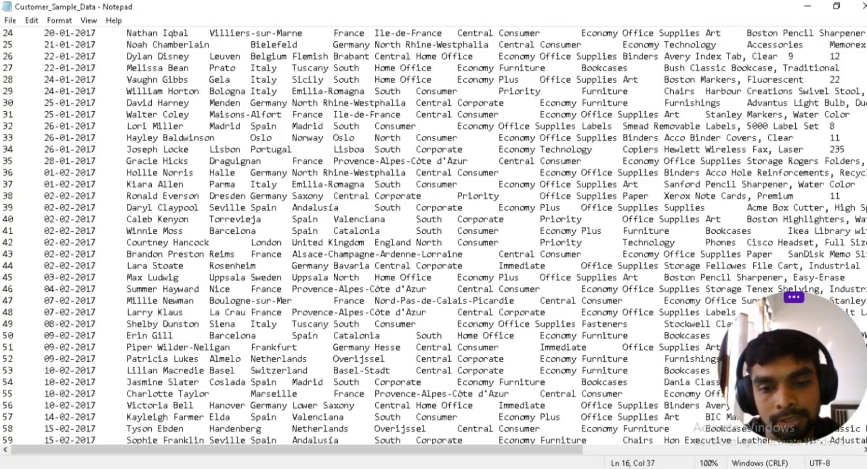
# Switch back to SQL Server Management Studio and expand the TEST_DB database and its Tables folder.
pyautogui.hotkey('alt', 'Tab')
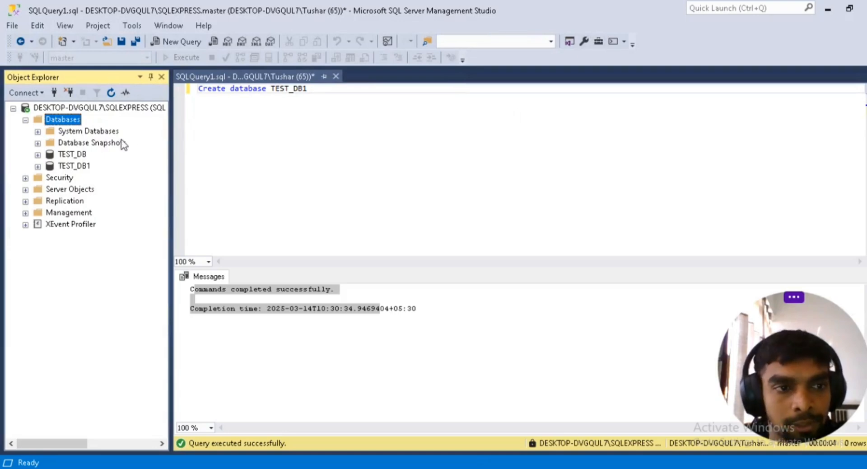
pyautogui.click(68, 155)
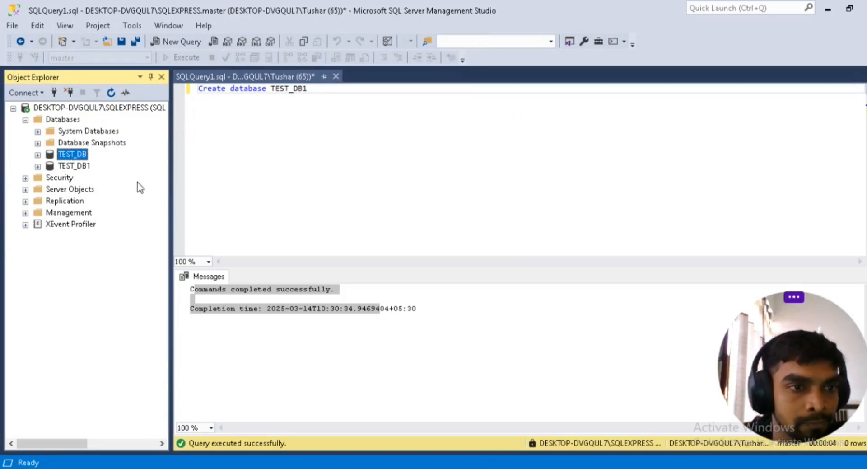
pyautogui.click(38, 154)
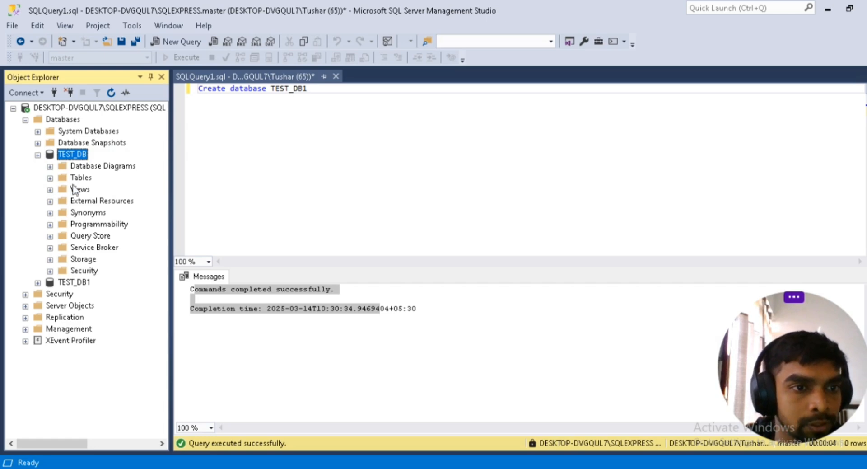
pyautogui.click(49, 178)
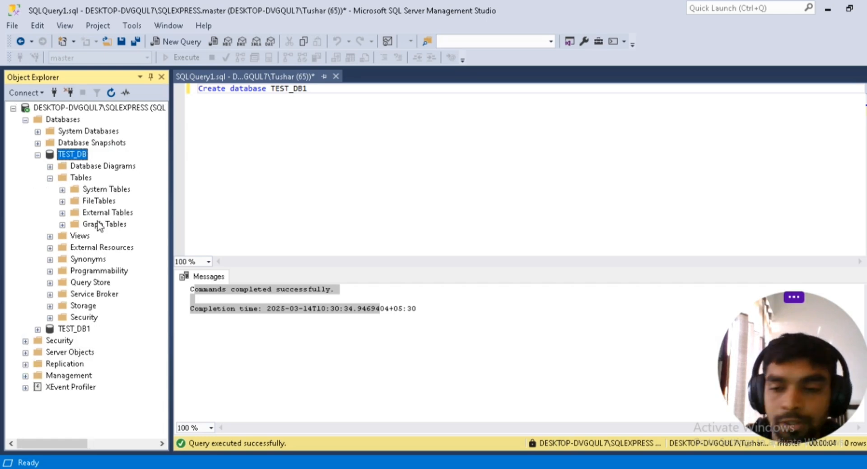
# Start the Import Flat File wizard for the TEST_DB database.
pyautogui.rightClick(81, 156)
pyautogui.click(269, 160)
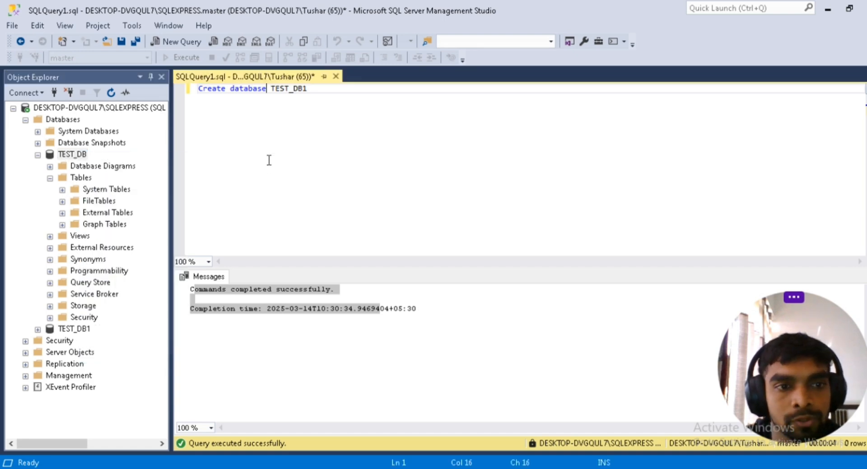
pyautogui.click(71, 154)
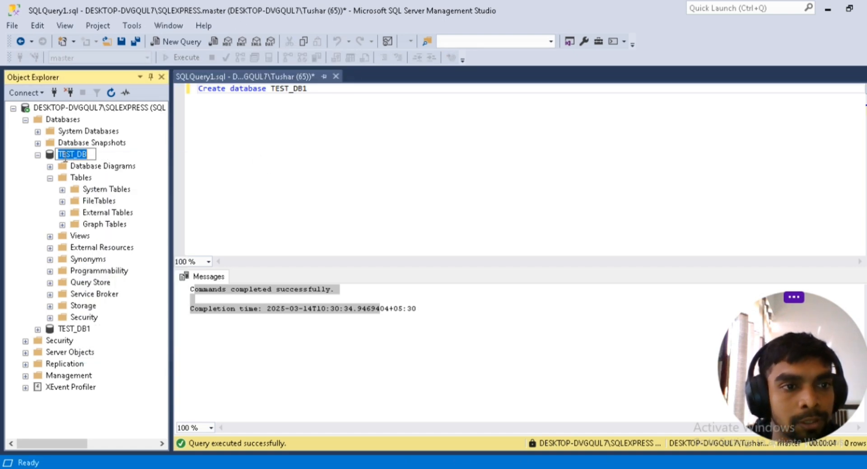
pyautogui.rightClick(65, 155)
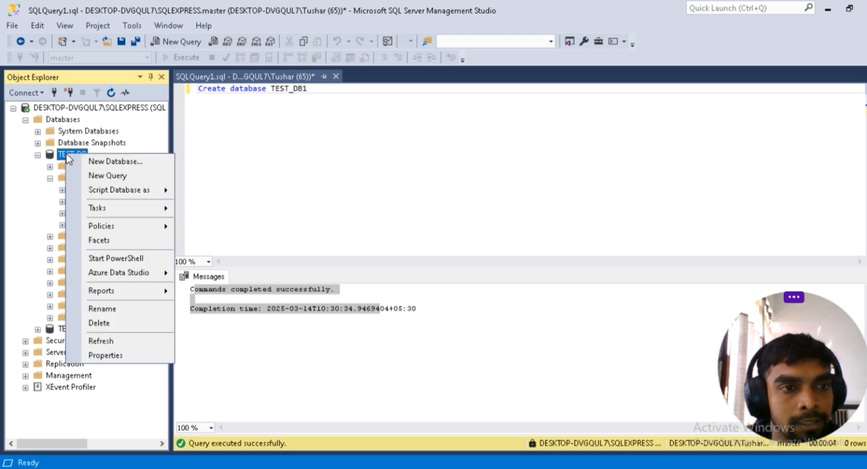
pyautogui.moveTo(110, 213)
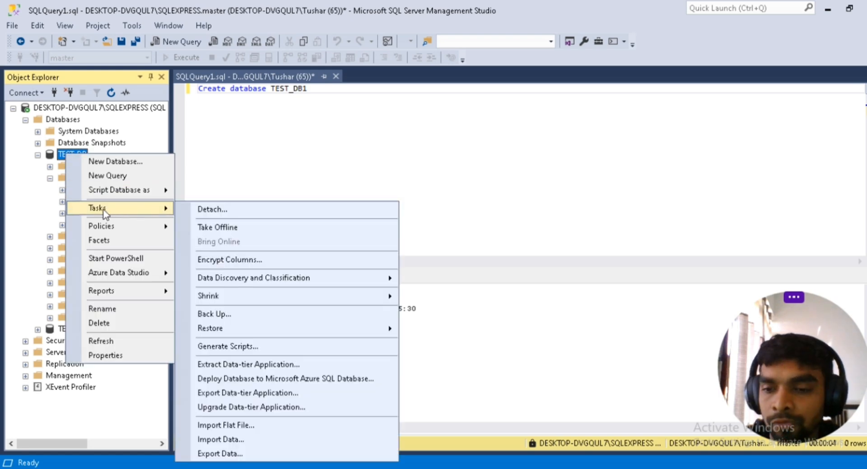
pyautogui.click(256, 424)
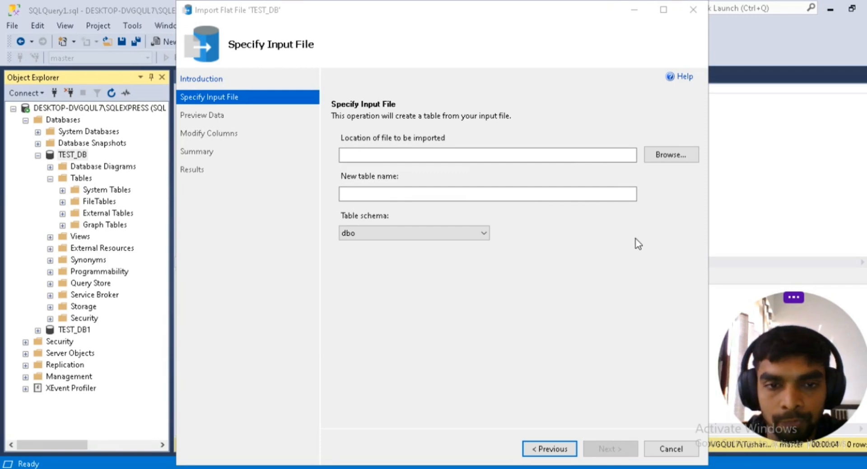
# Choose the Customer_Sample_Data text file on the Desktop as the input file to import.
pyautogui.click(670, 159)
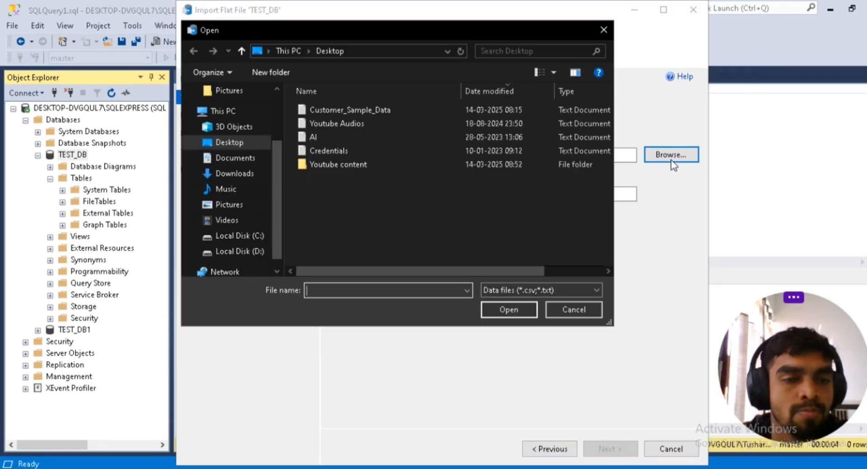
pyautogui.click(359, 111)
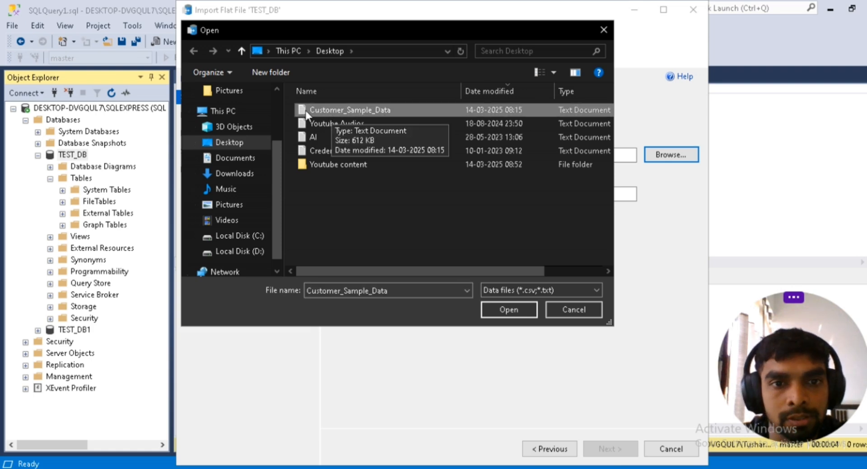
pyautogui.click(518, 308)
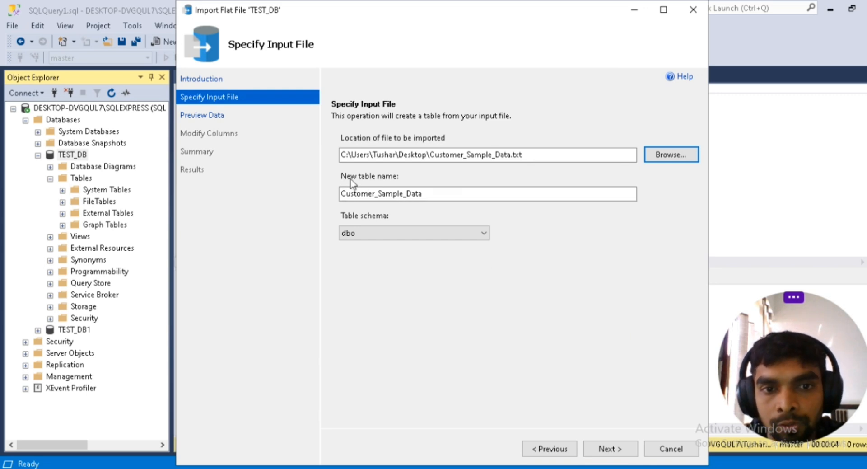
# Name the new import table Customer_Table.
pyautogui.click(431, 194)
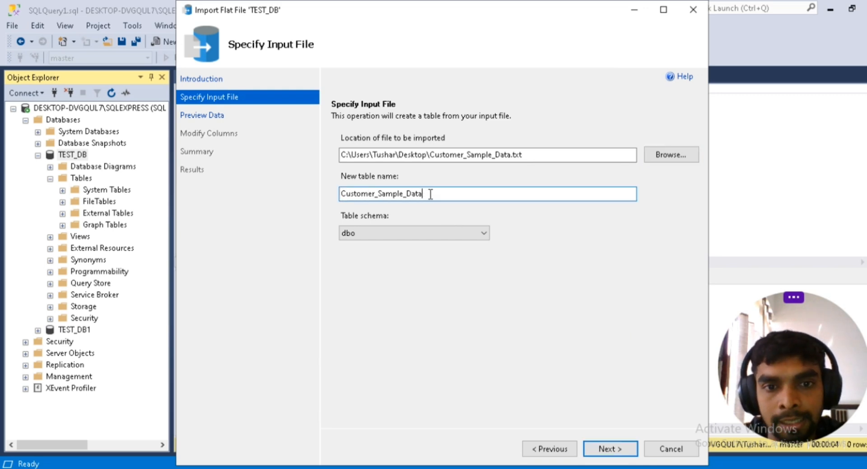
pyautogui.doubleClick(430, 193)
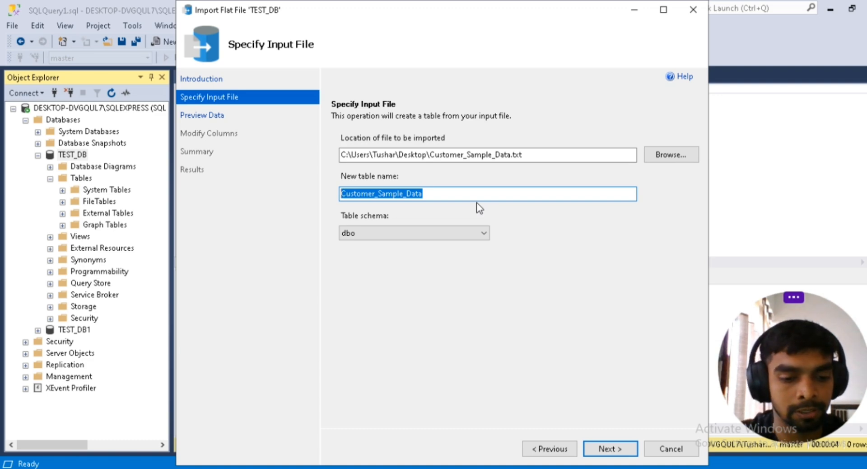
pyautogui.write('Custo')
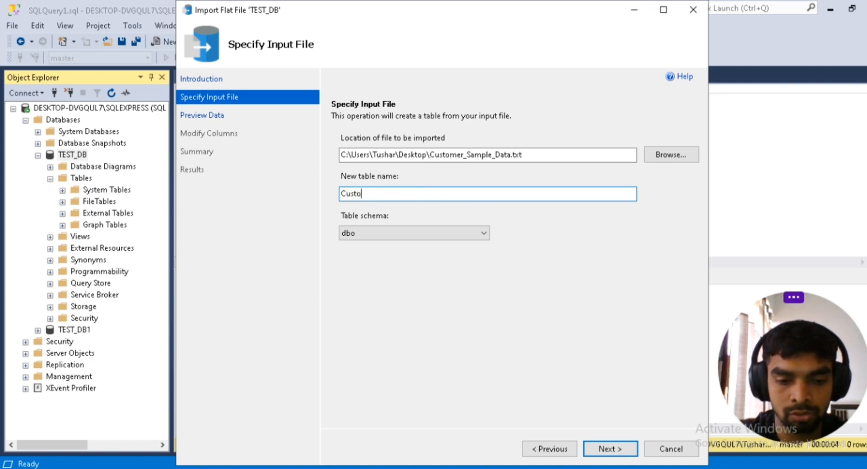
pyautogui.write('mer_Tab')
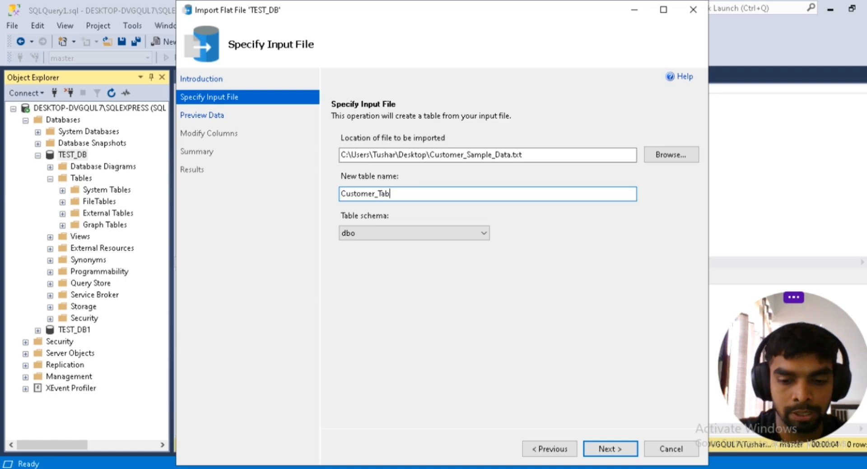
pyautogui.write('le')
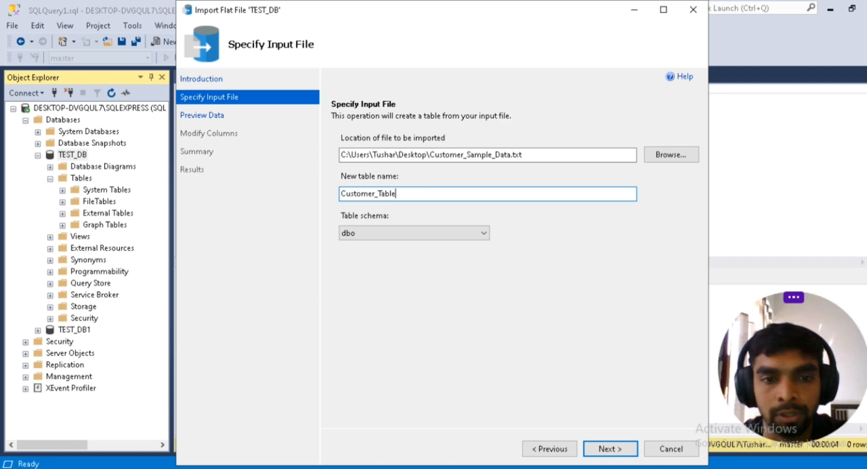
# Review the file's columns in the data preview, sorting by Order_Date, Customer_Name, Country and Order_ID.
pyautogui.click(600, 449)
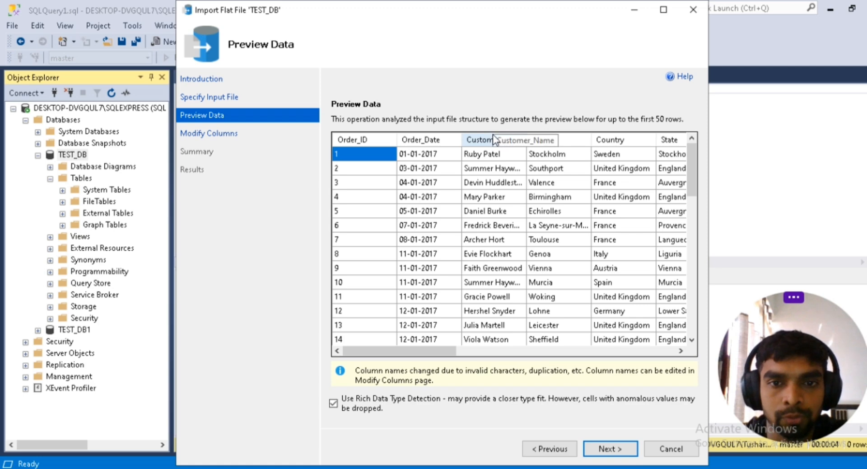
pyautogui.click(358, 139)
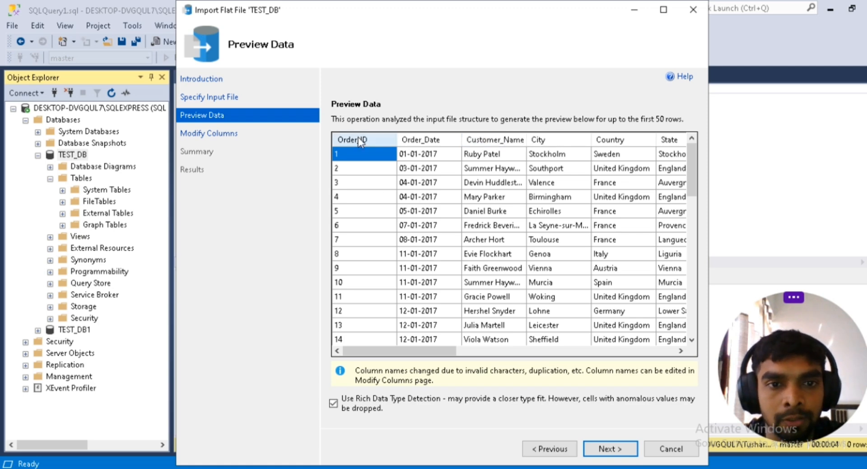
pyautogui.click(425, 140)
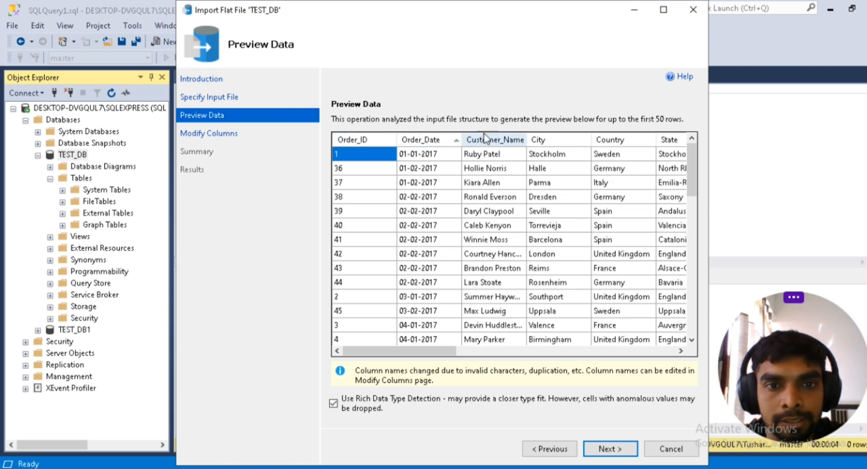
pyautogui.click(483, 145)
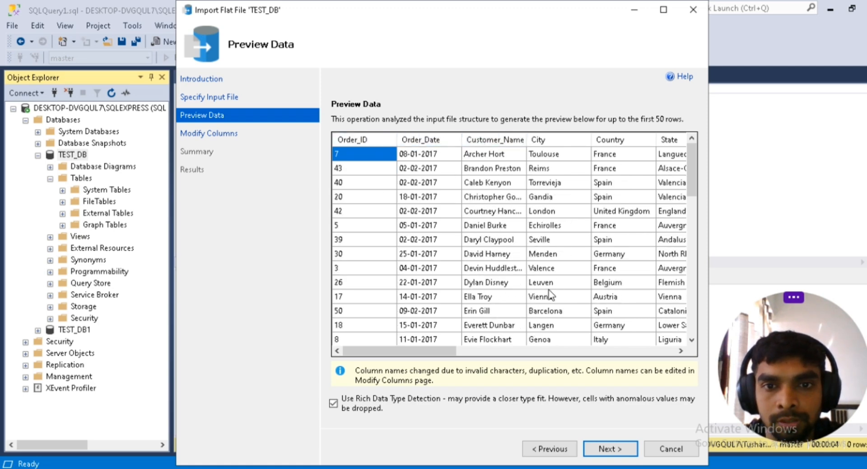
pyautogui.click(551, 141)
pyautogui.click(614, 139)
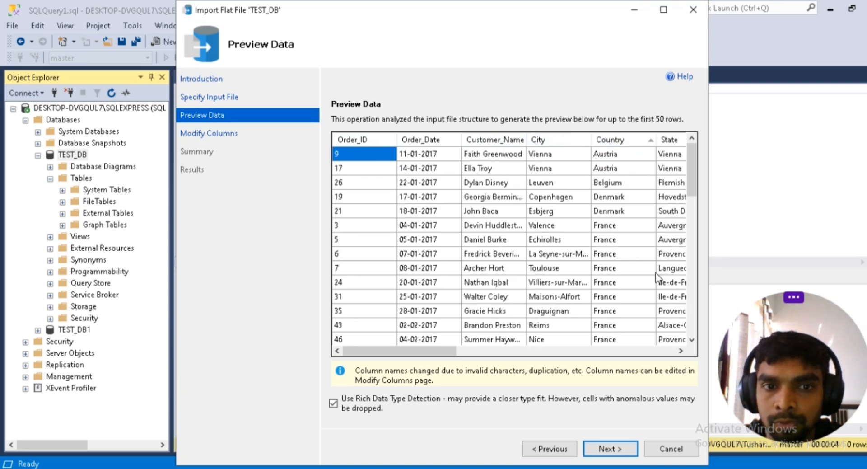
pyautogui.moveTo(451, 351); pyautogui.dragTo(378, 291)
pyautogui.click(352, 134)
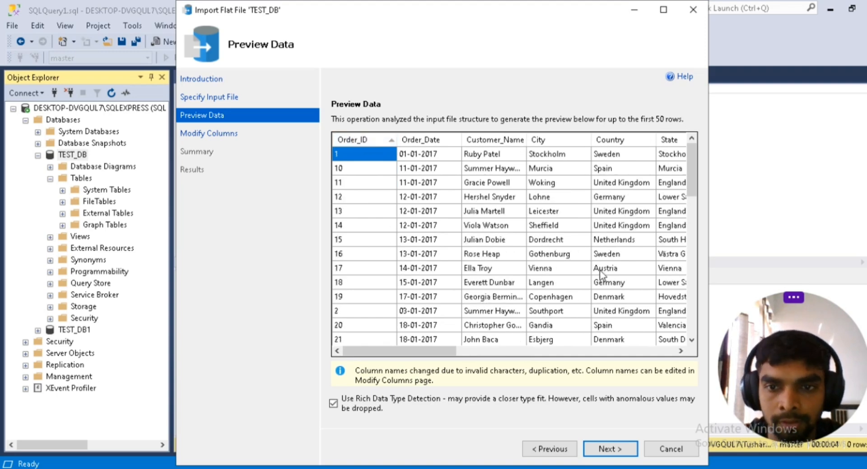
pyautogui.moveTo(416, 351); pyautogui.dragTo(344, 333)
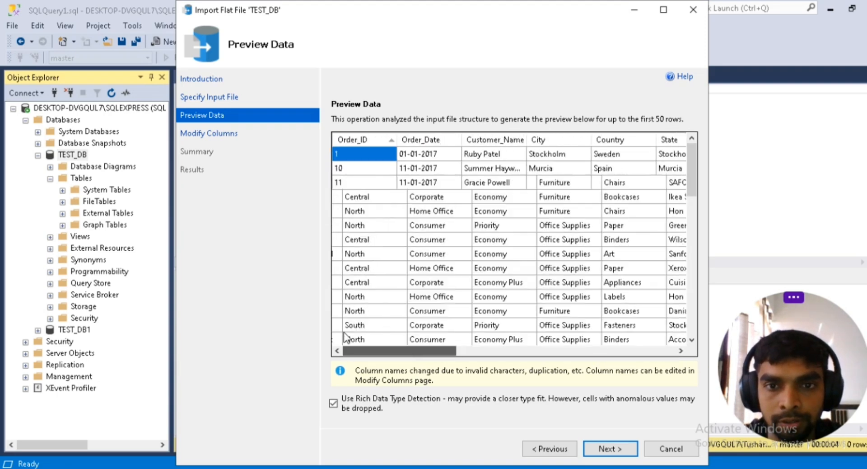
# Mark the Order_ID and Customer_Name columns as primary key for the new table.
pyautogui.click(610, 448)
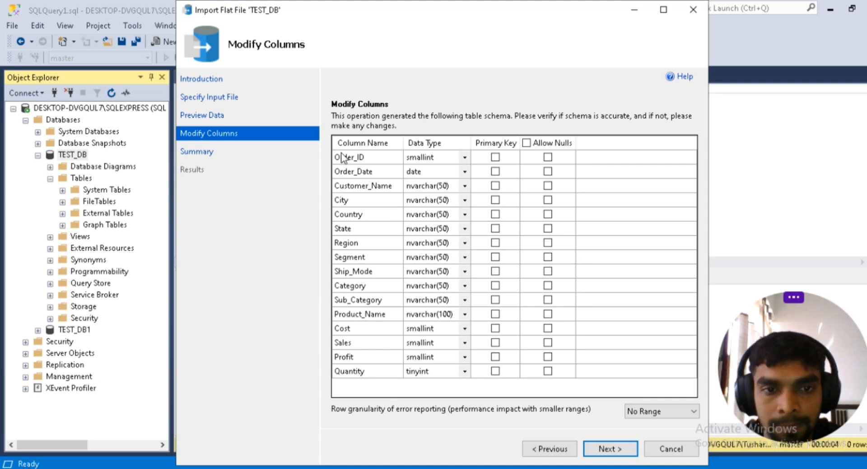
pyautogui.click(364, 157)
pyautogui.click(496, 156)
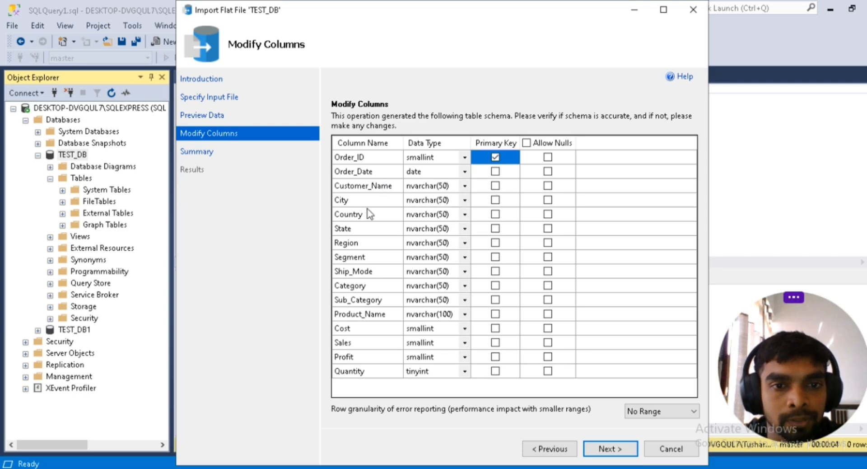
pyautogui.click(495, 186)
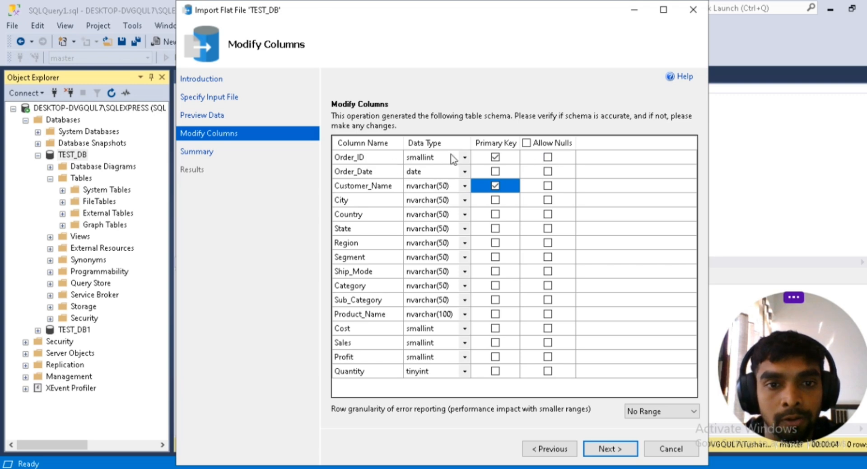
pyautogui.click(547, 157)
pyautogui.click(549, 159)
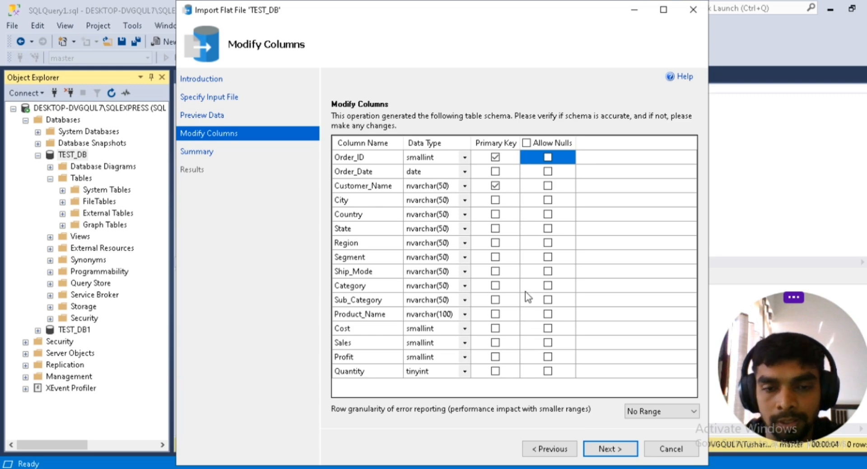
pyautogui.click(547, 171)
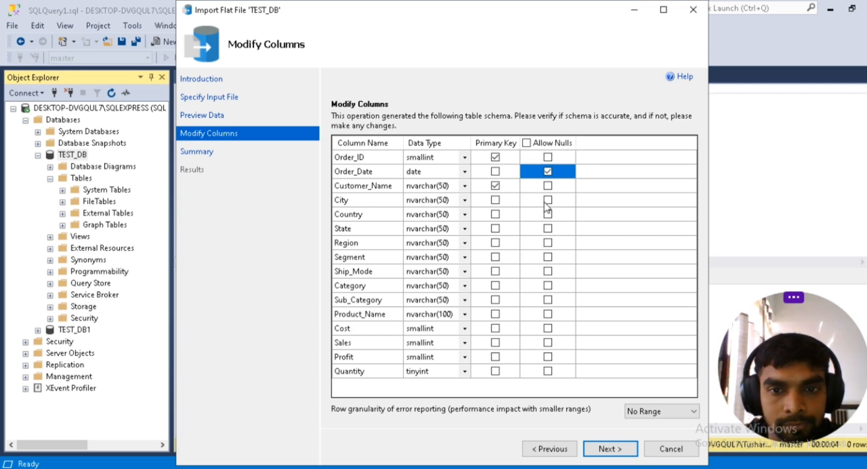
pyautogui.click(548, 171)
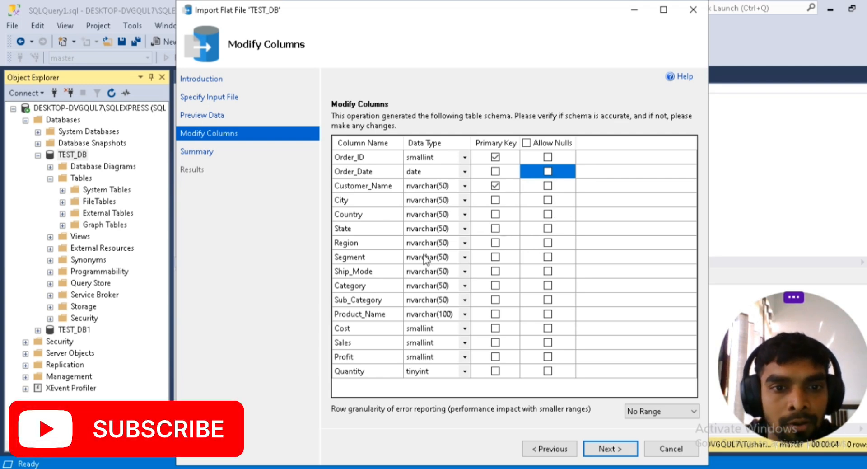
# Allow nulls for the Segment, Ship_Mode and Sub_Category columns, leaving Product_Name without nulls.
pyautogui.click(548, 257)
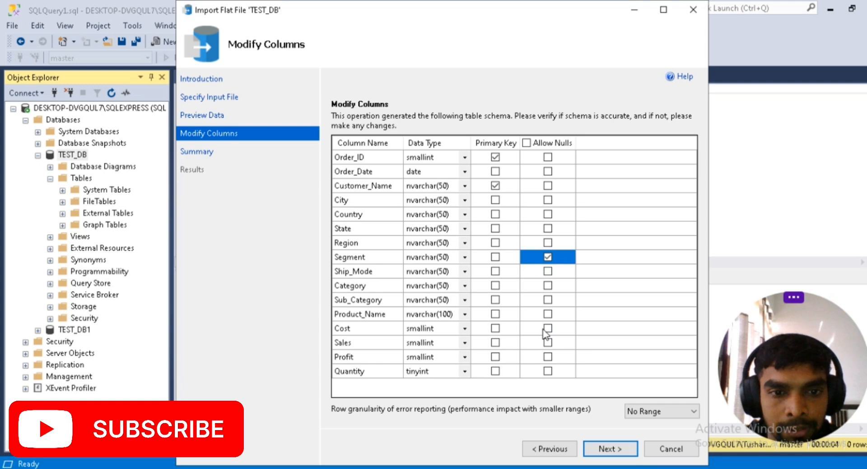
pyautogui.click(547, 271)
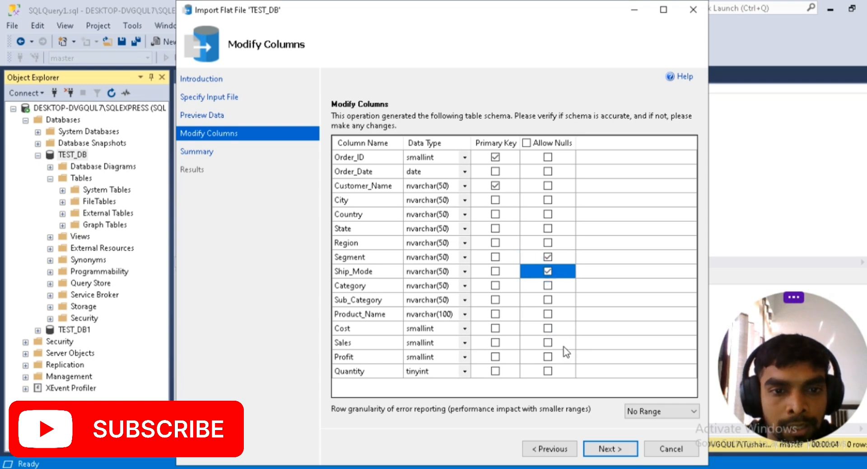
pyautogui.click(553, 290)
pyautogui.click(548, 300)
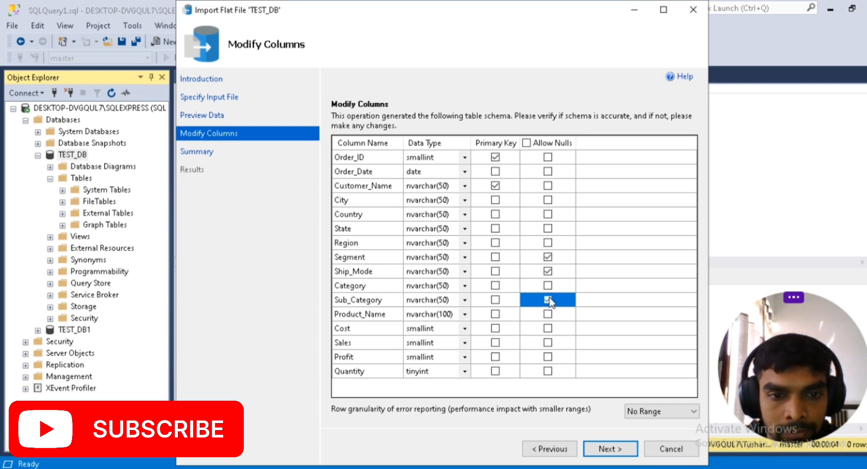
pyautogui.click(549, 316)
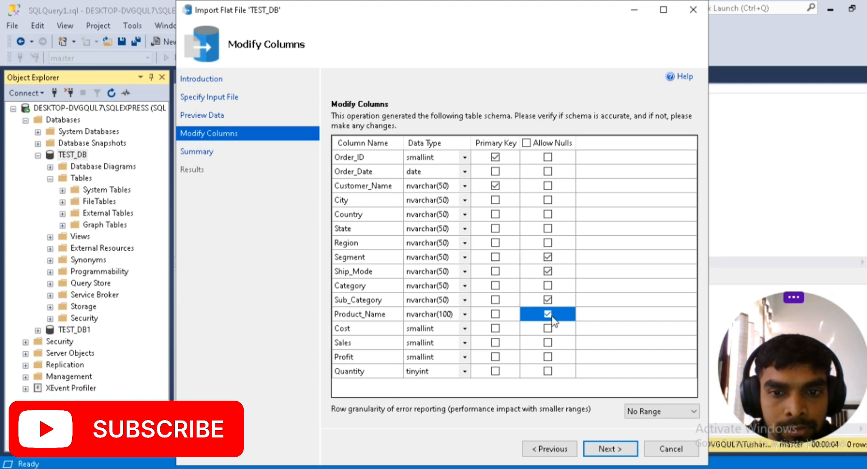
pyautogui.click(550, 315)
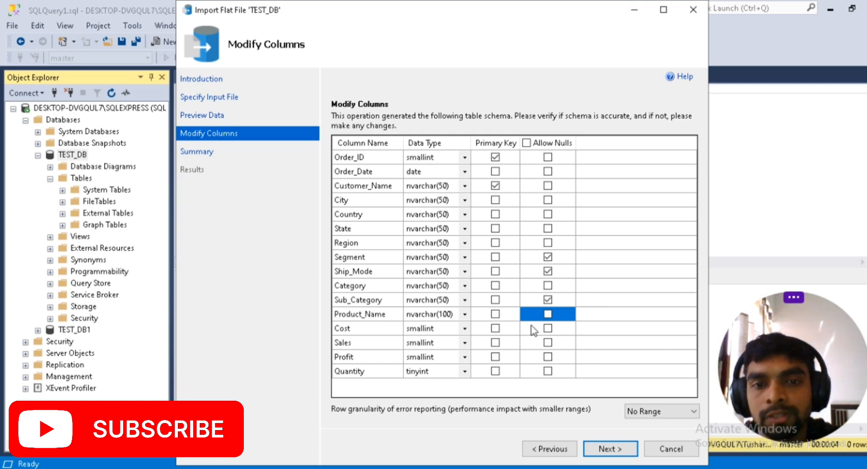
# Check the table name and source file in the import summary, finish the import and close the wizard.
pyautogui.click(610, 449)
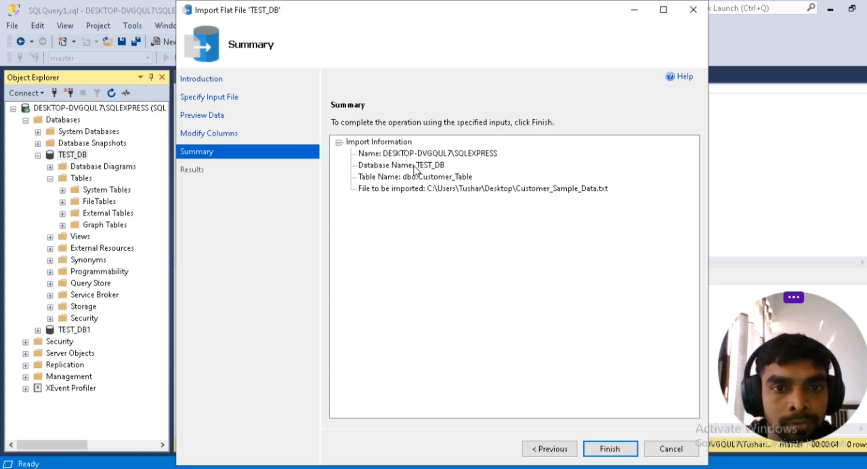
pyautogui.click(439, 178)
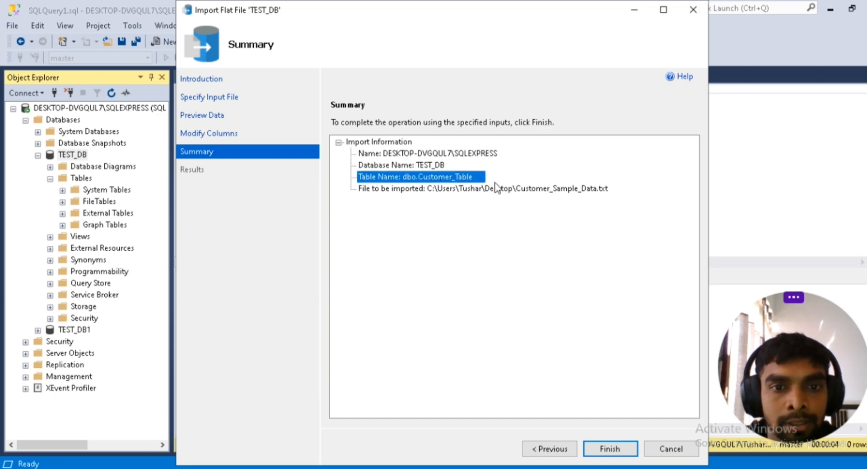
pyautogui.click(467, 193)
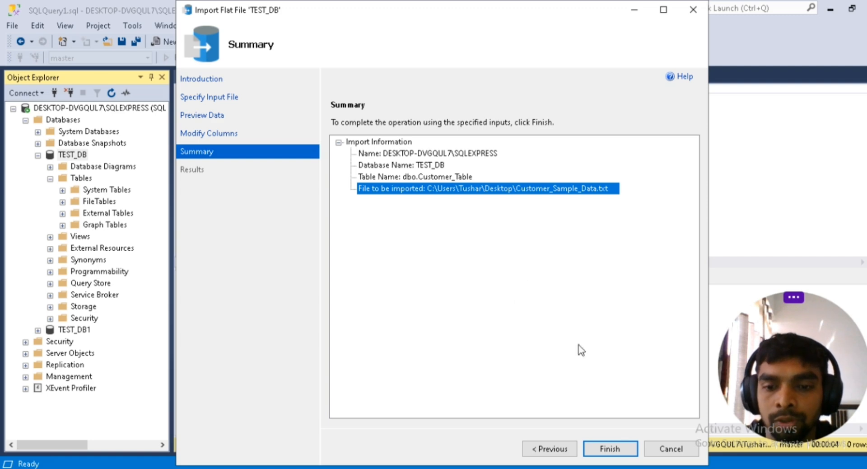
pyautogui.click(614, 450)
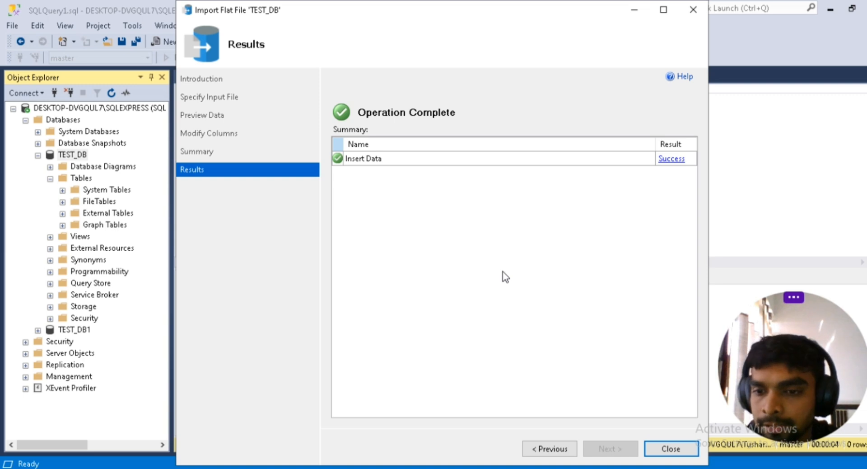
pyautogui.click(681, 450)
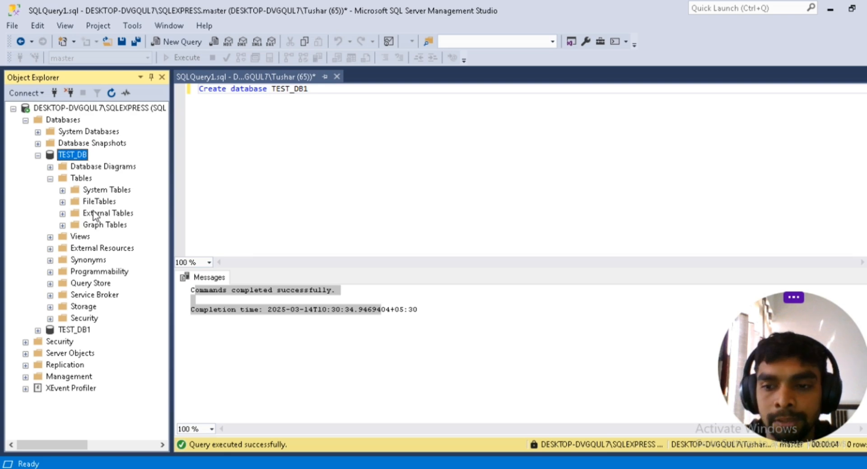
# Refresh the TEST_DB database and expand its Tables folder to select dbo.Customer_Table.
pyautogui.rightClick(72, 158)
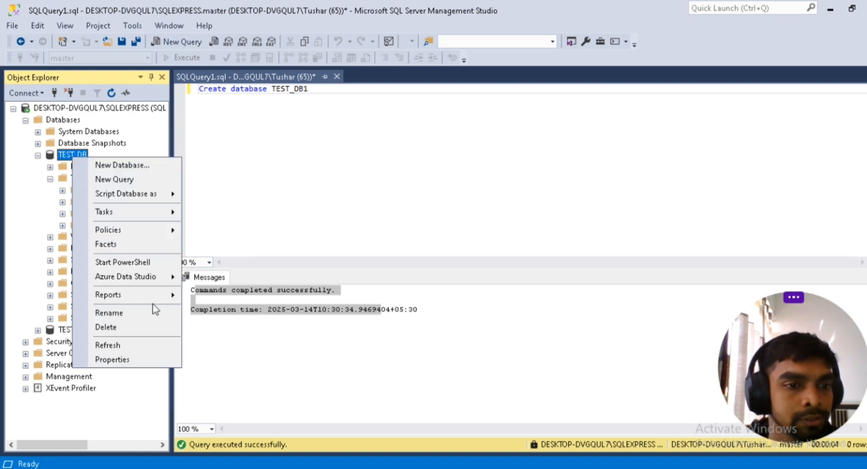
pyautogui.click(138, 346)
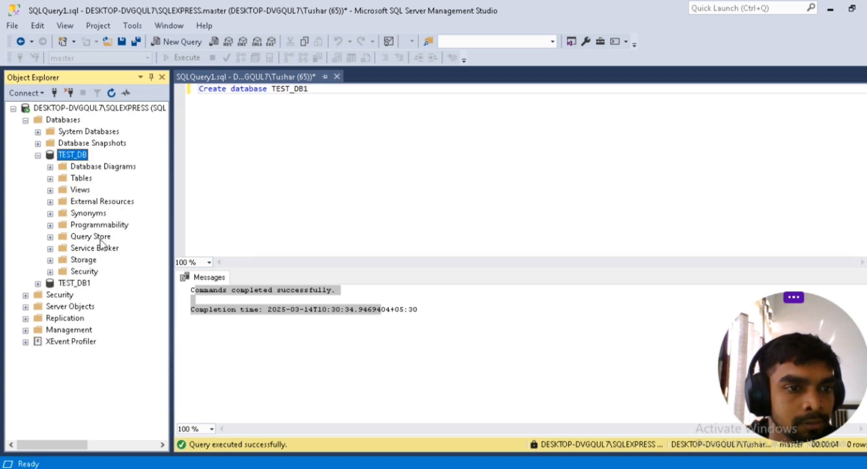
pyautogui.click(50, 179)
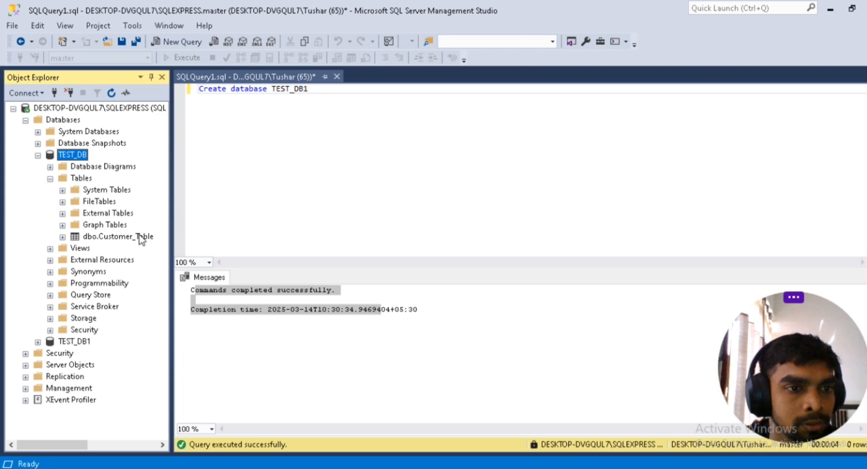
pyautogui.click(109, 236)
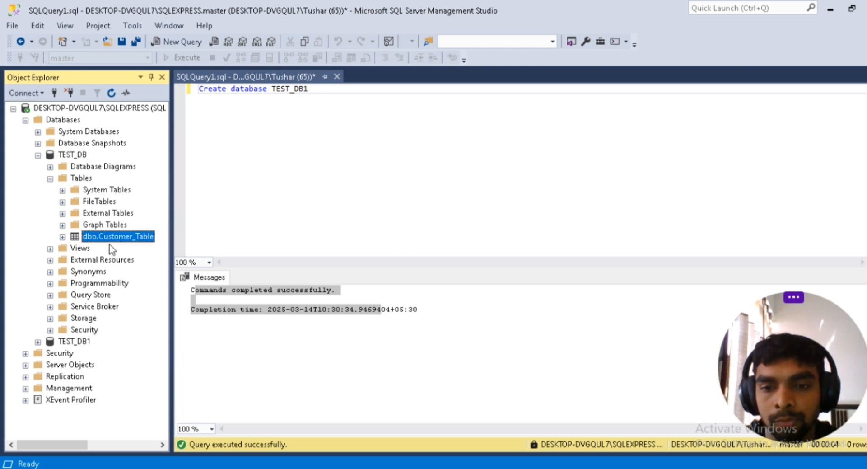
pyautogui.click(109, 238)
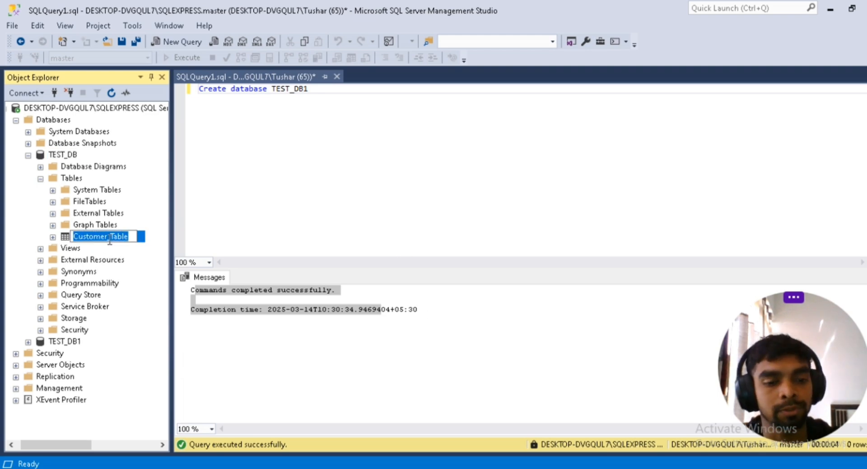
# Replace the query text with "Use TEST_DB" and execute it to switch the query to that database.
pyautogui.click(382, 153)
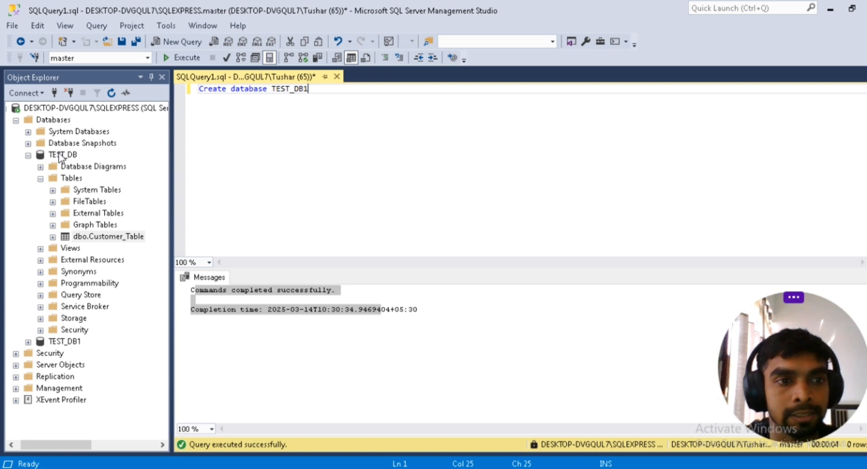
pyautogui.click(287, 120)
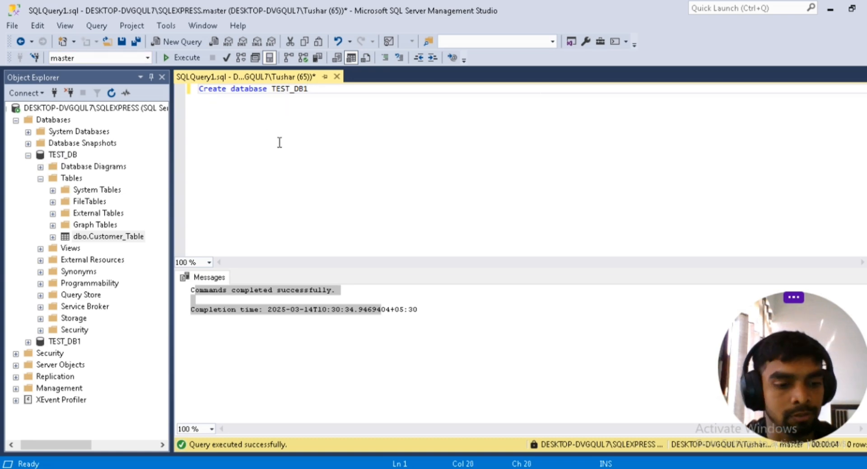
pyautogui.hotkey('ctrl', 'a')
pyautogui.write('Use ')
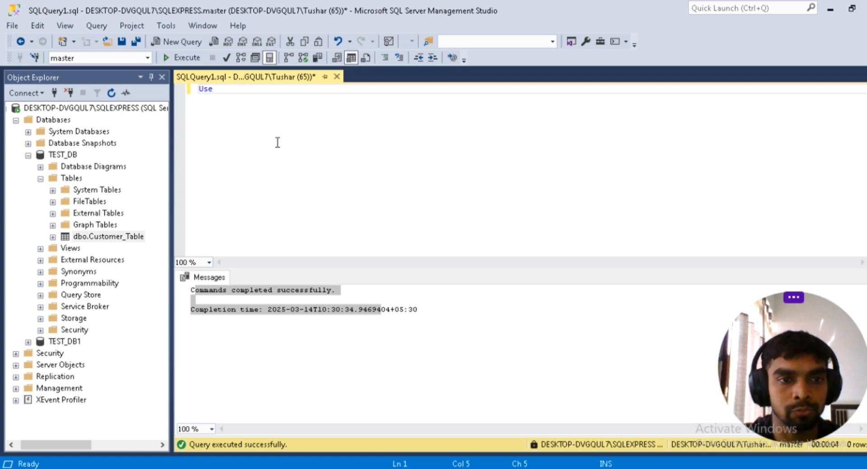
pyautogui.write('TEST_DB')
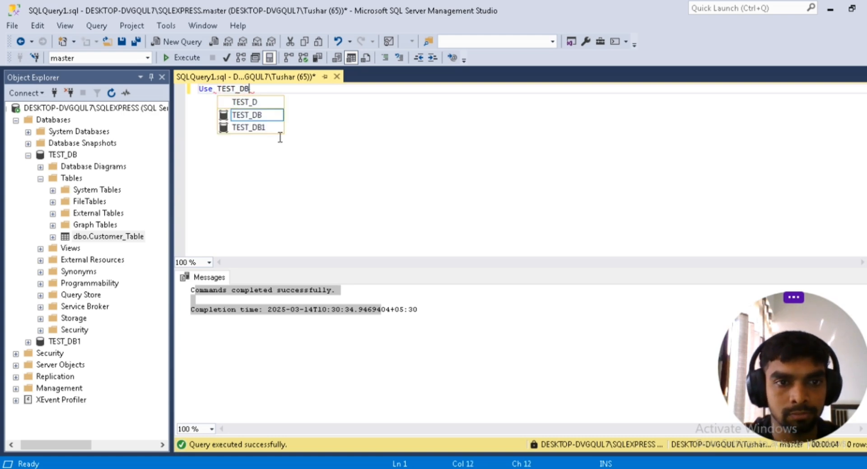
pyautogui.press('Escape')
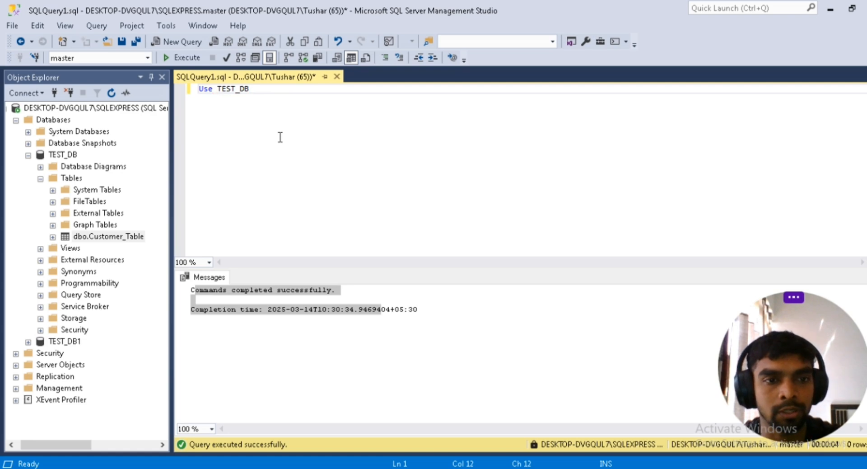
pyautogui.press('F5')
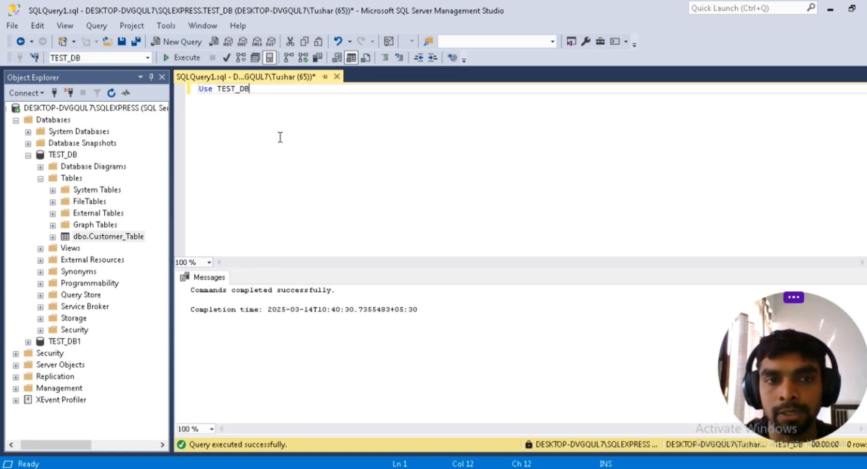
pyautogui.click(183, 60)
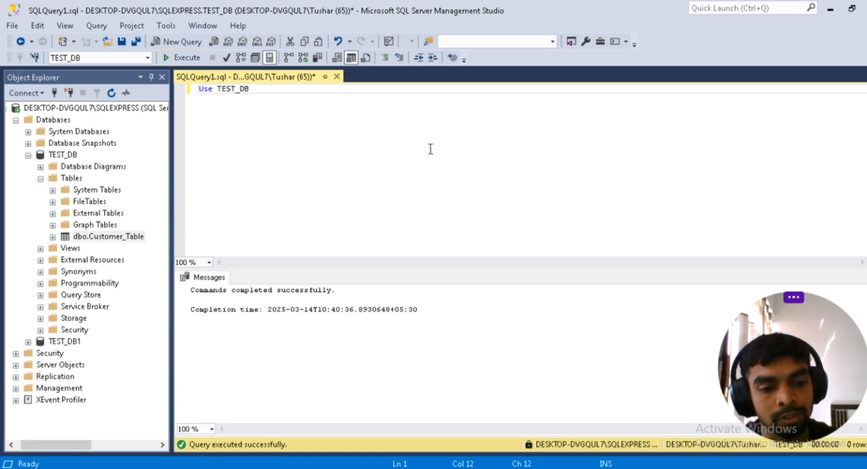
# Execute "Use TEST_DB" once more and replace the query text with "Select * from".
pyautogui.press('F5')
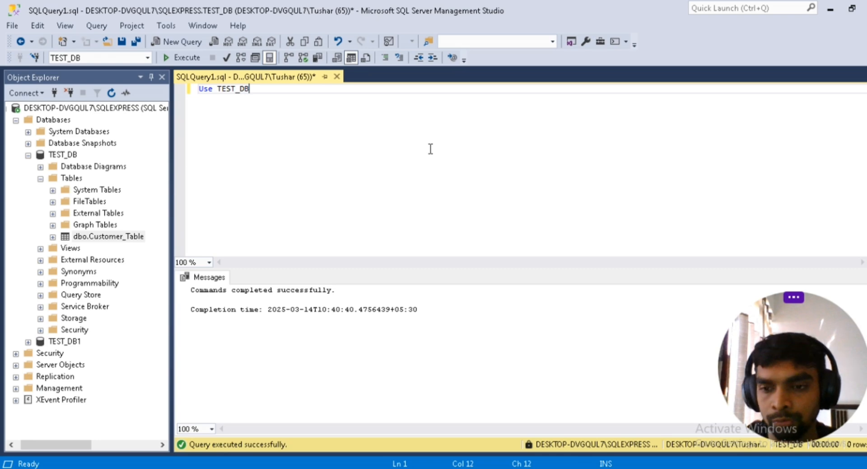
pyautogui.hotkey('ctrl', 'a')
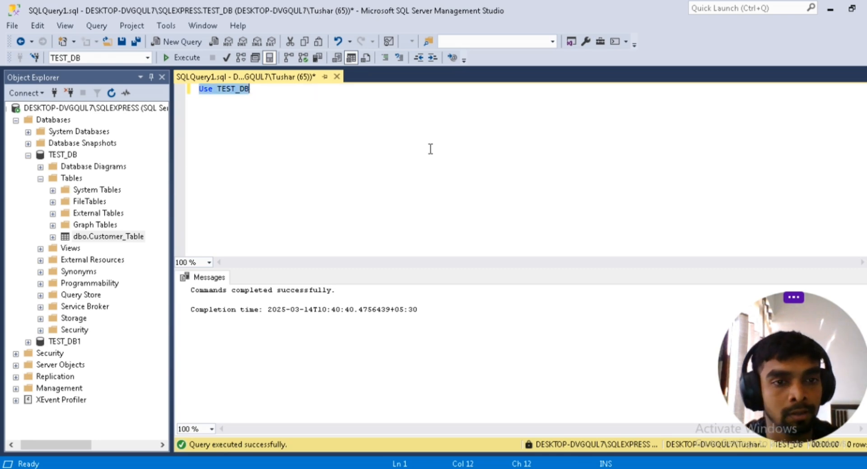
pyautogui.write('Selec')
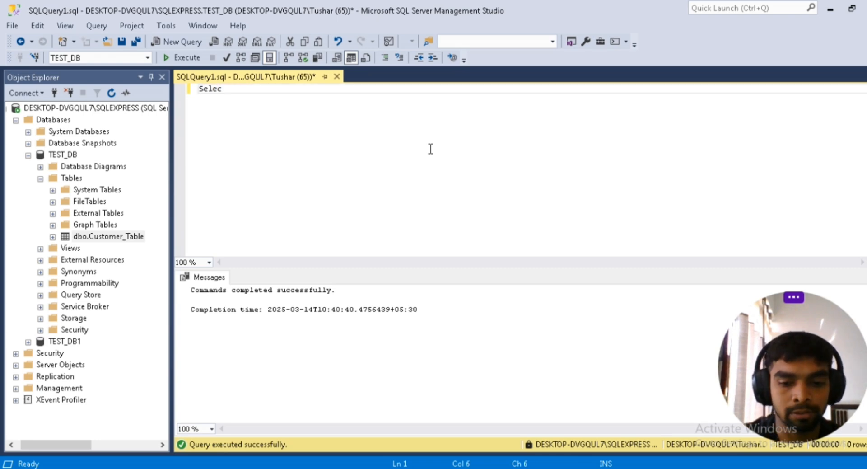
pyautogui.write('t * from')
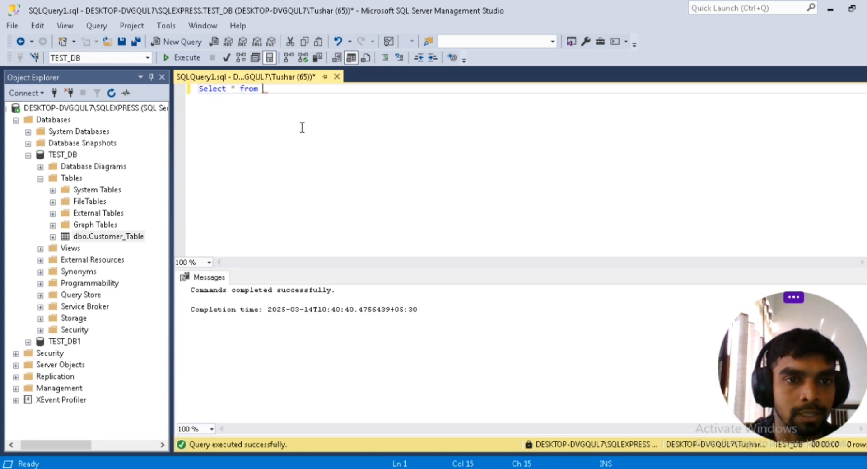
# Copy the table name Customer_Table from the database tree, complete the query as "Select * from Customer_Table" and execute it.
pyautogui.click(103, 237)
pyautogui.click(104, 239)
pyautogui.click(113, 235)
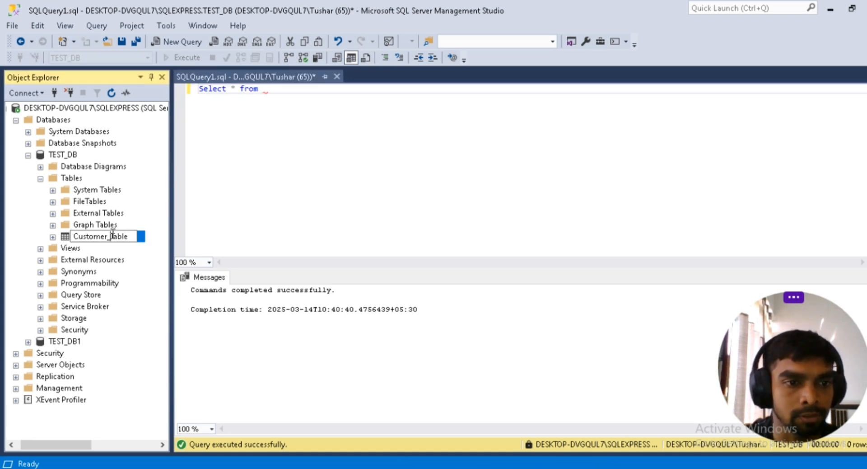
pyautogui.doubleClick(112, 236)
pyautogui.hotkey('ctrl', 'c')
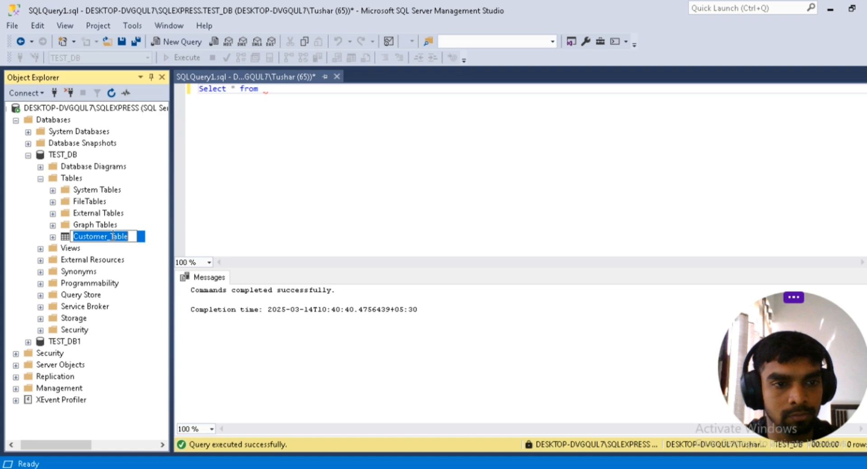
pyautogui.click(326, 125)
pyautogui.hotkey('ctrl', 'v')
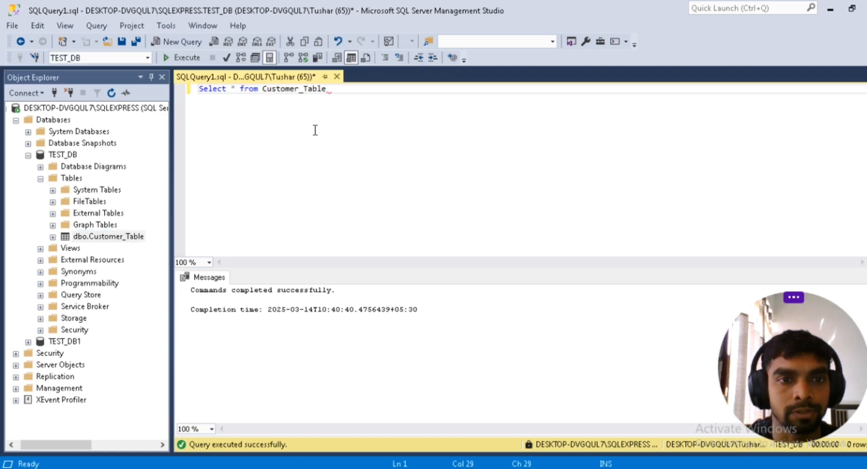
pyautogui.click(186, 60)
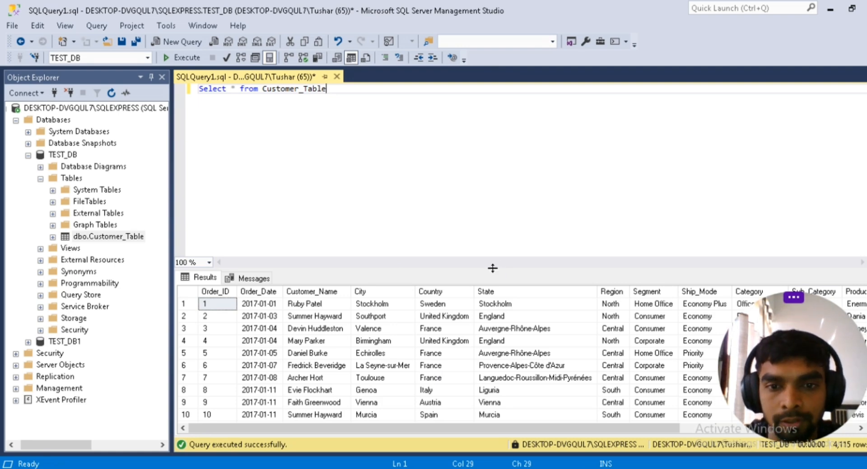
# Enlarge the results area of the query and examine the imported customer rows and columns.
pyautogui.moveTo(495, 268); pyautogui.dragTo(498, 168)
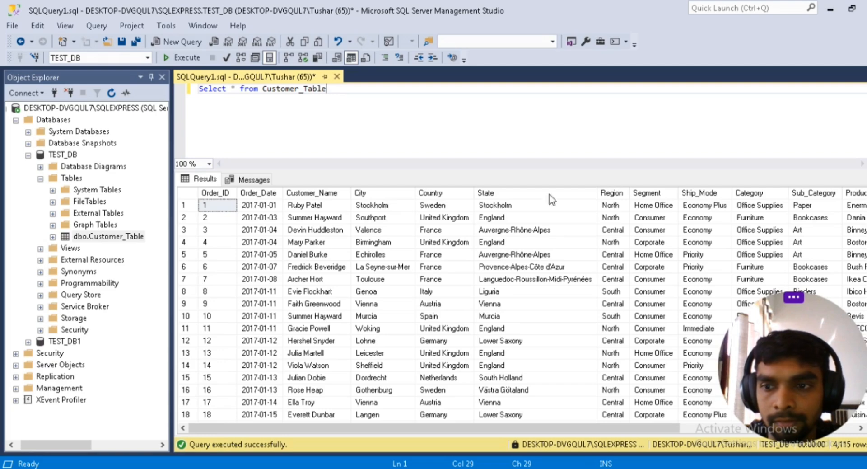
pyautogui.click(217, 217)
pyautogui.moveTo(248, 431); pyautogui.dragTo(230, 433)
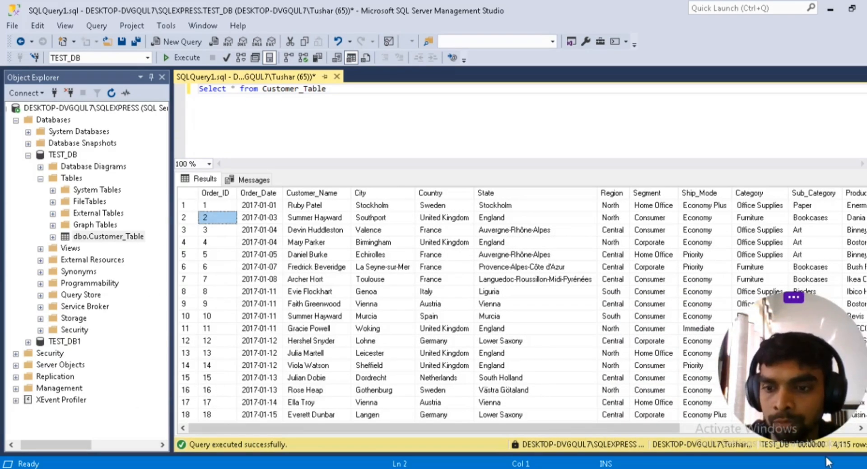